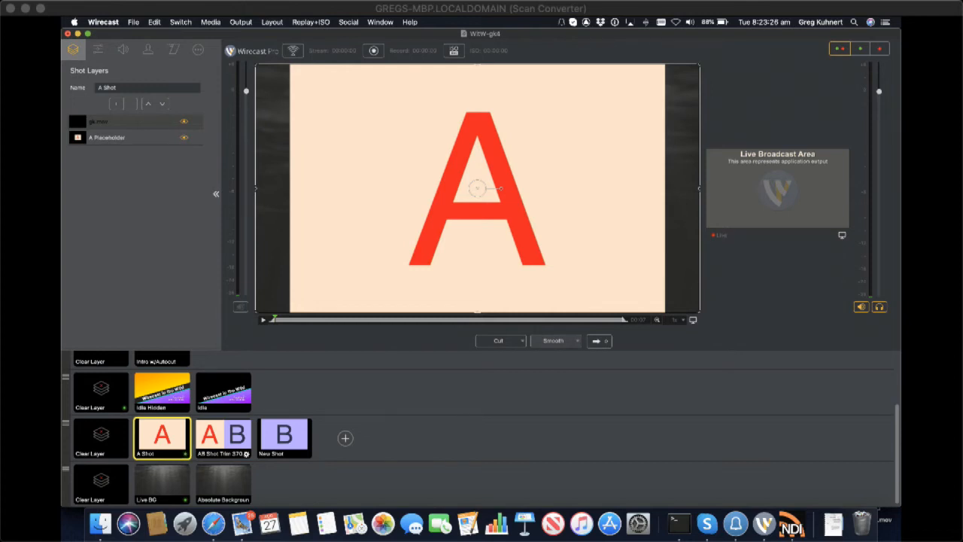
Preview the A, combined AB and B shots in turn, cycling through them over the live background.
left_click(224, 437)
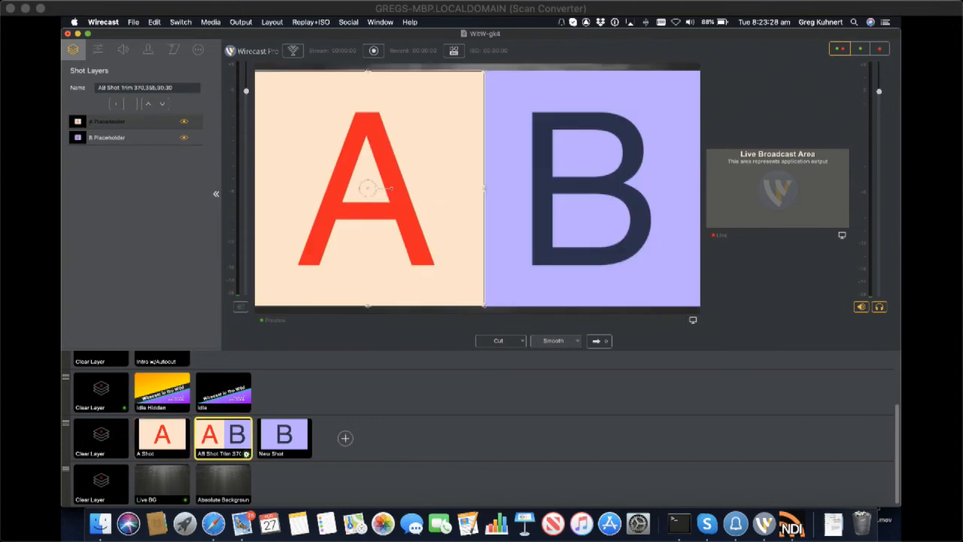
left_click(285, 436)
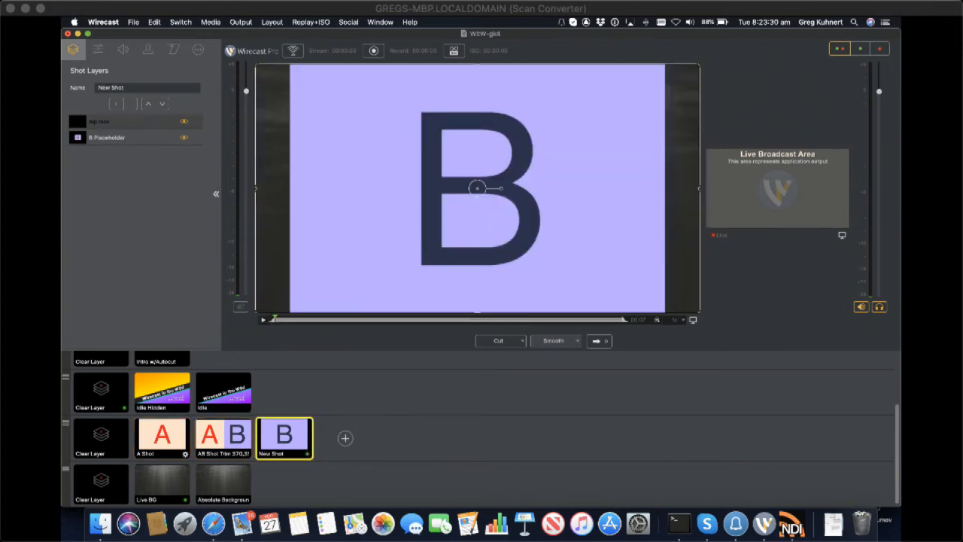
left_click(161, 437)
left_click(223, 436)
left_click(284, 436)
Preview Live BG with the A/B shot layer cleared, and examine its background and A and B placeholder layers.
left_click(163, 482)
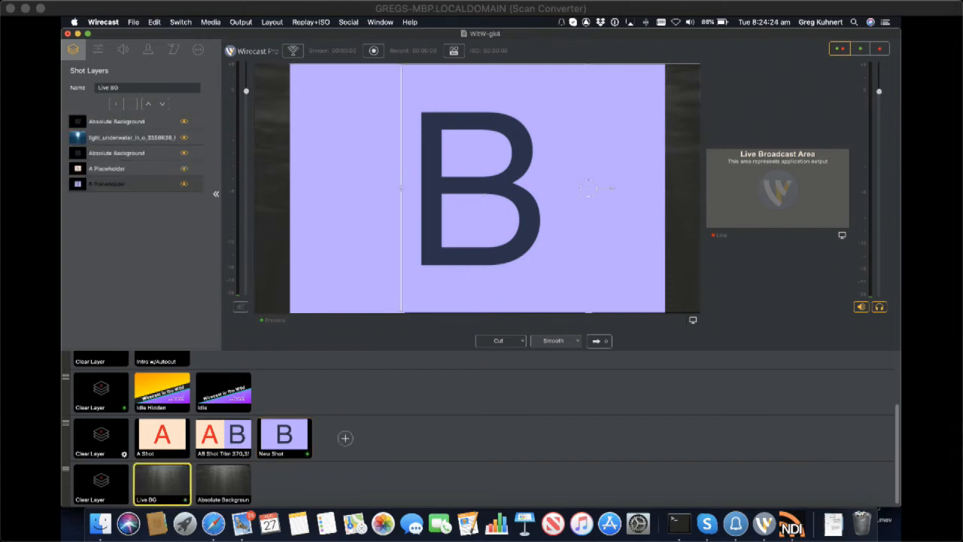
left_click(101, 434)
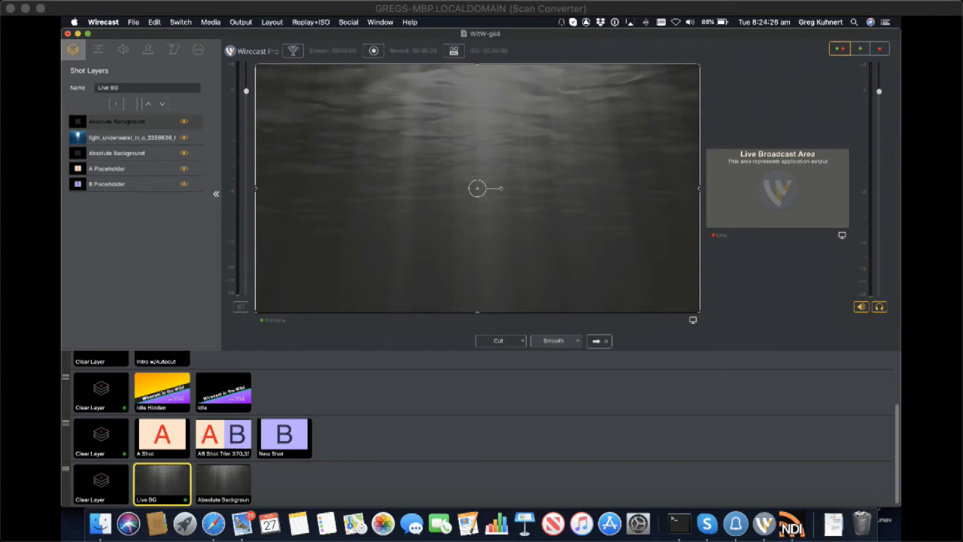
left_click(107, 168)
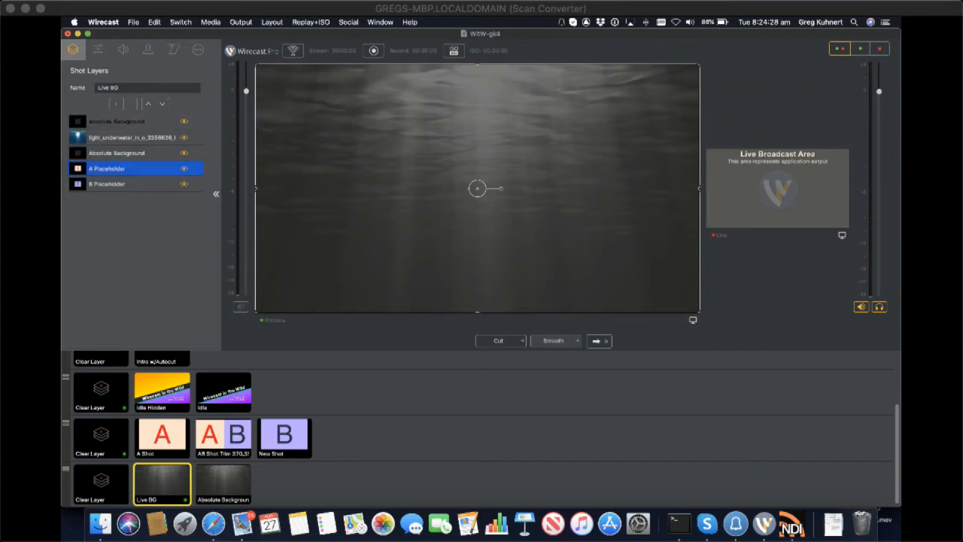
left_click(108, 184)
left_click(107, 169)
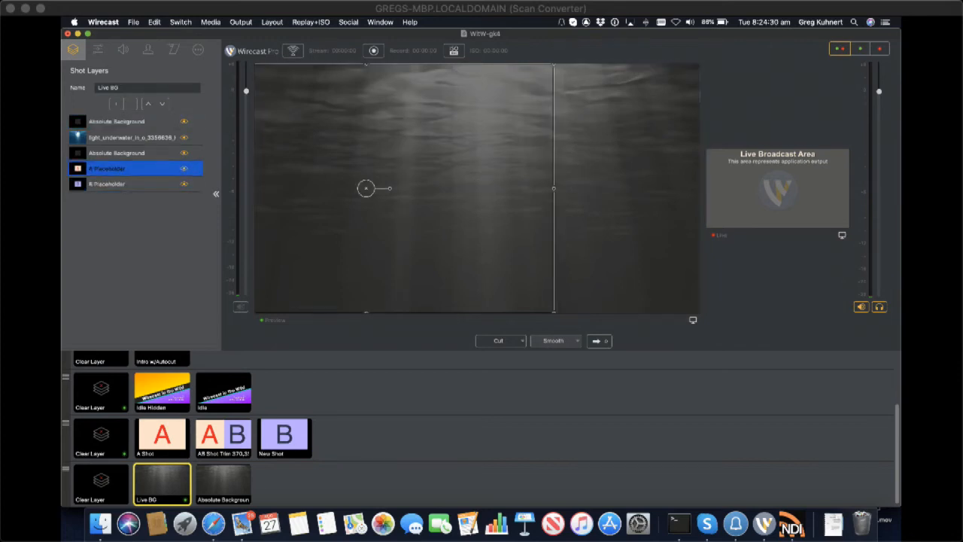
left_click(117, 154)
left_click(116, 122)
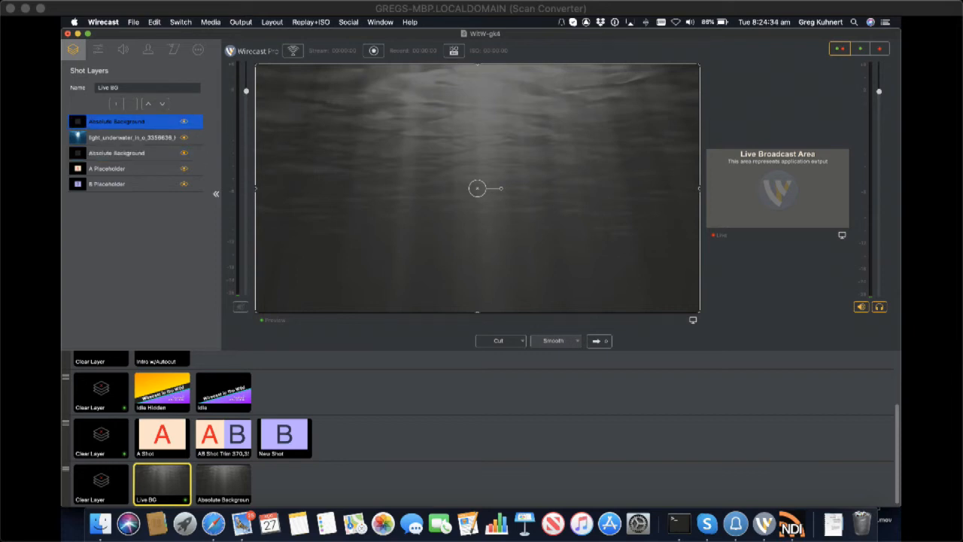
left_click(108, 168)
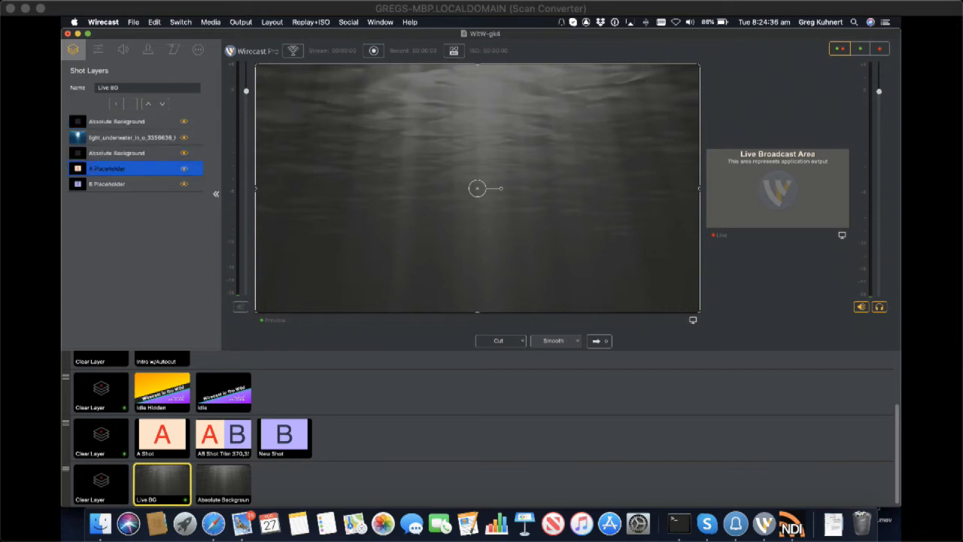
left_click(108, 184)
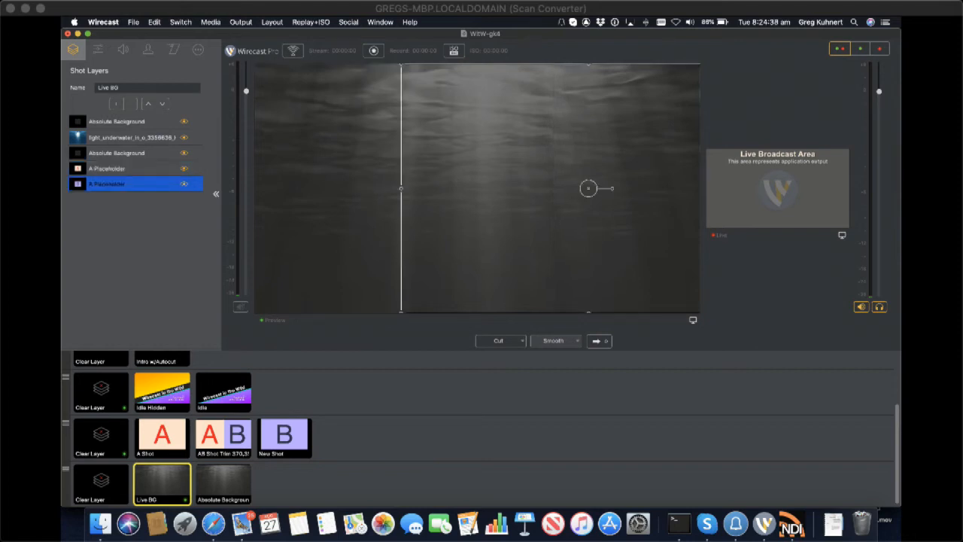
left_click(107, 168)
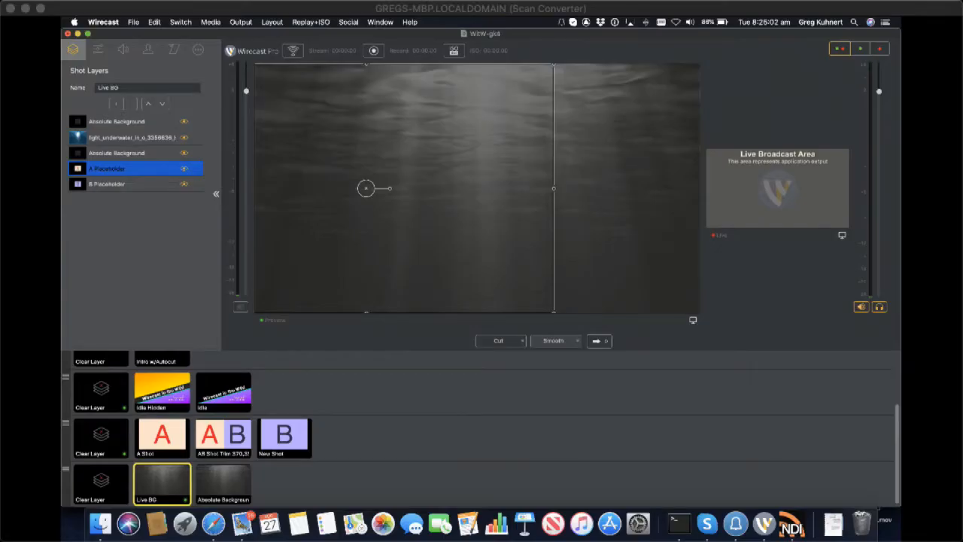
Compare the layer contents of the Absolute Background and Live BG shots.
left_click(223, 482)
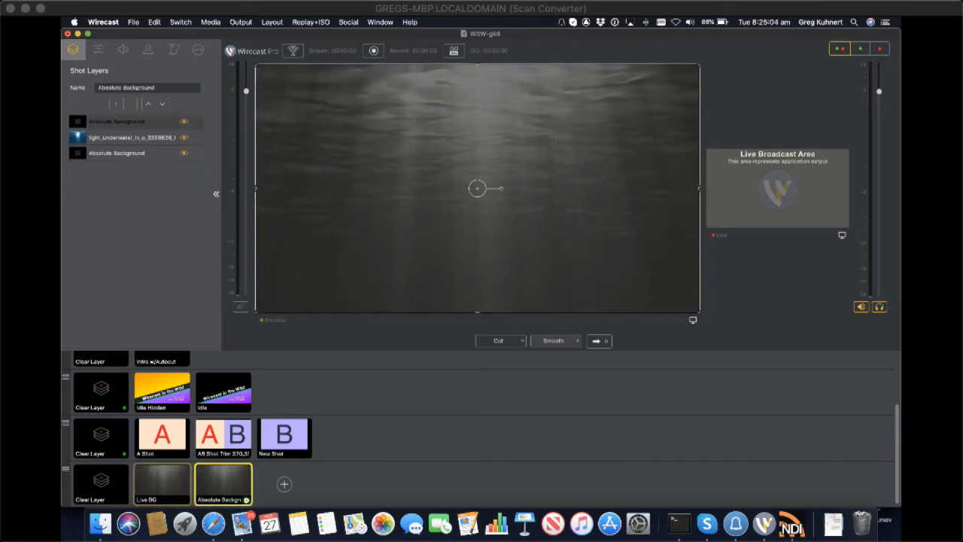
left_click(161, 482)
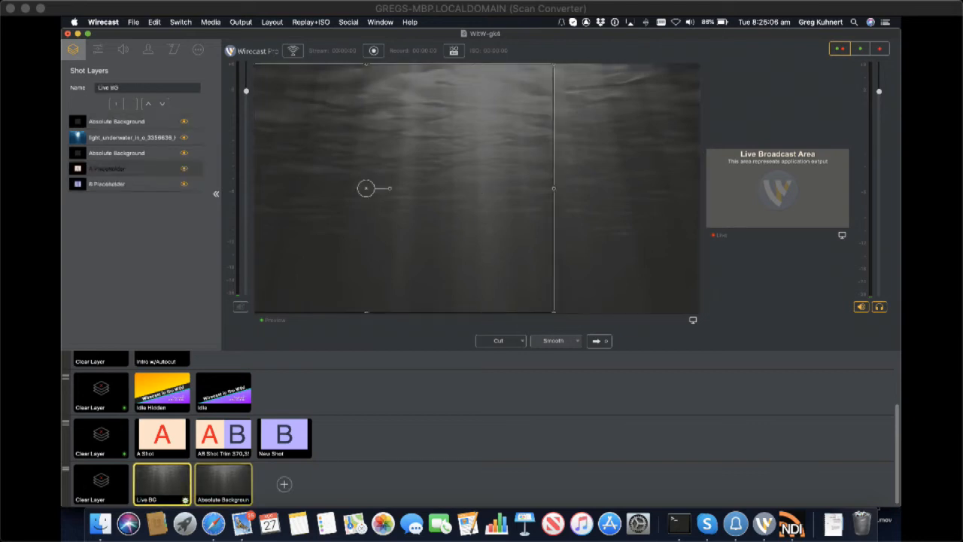
left_click(223, 482)
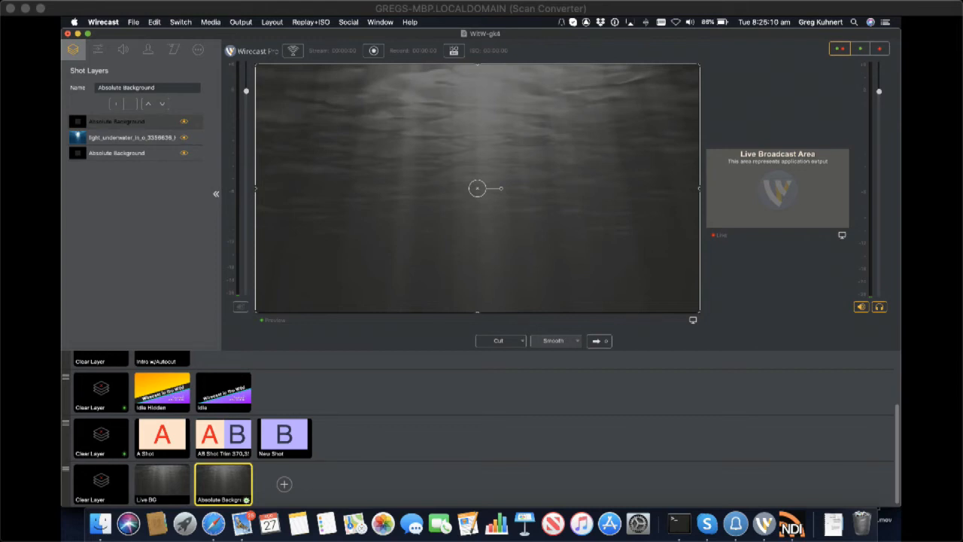
left_click(162, 482)
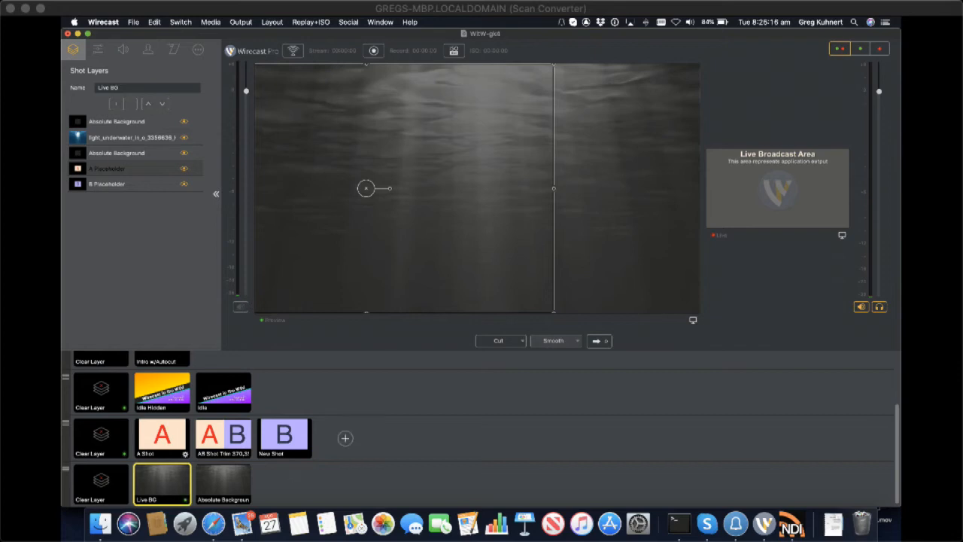
Preview the A, AB and B shots with the background layer cleared.
left_click(162, 436)
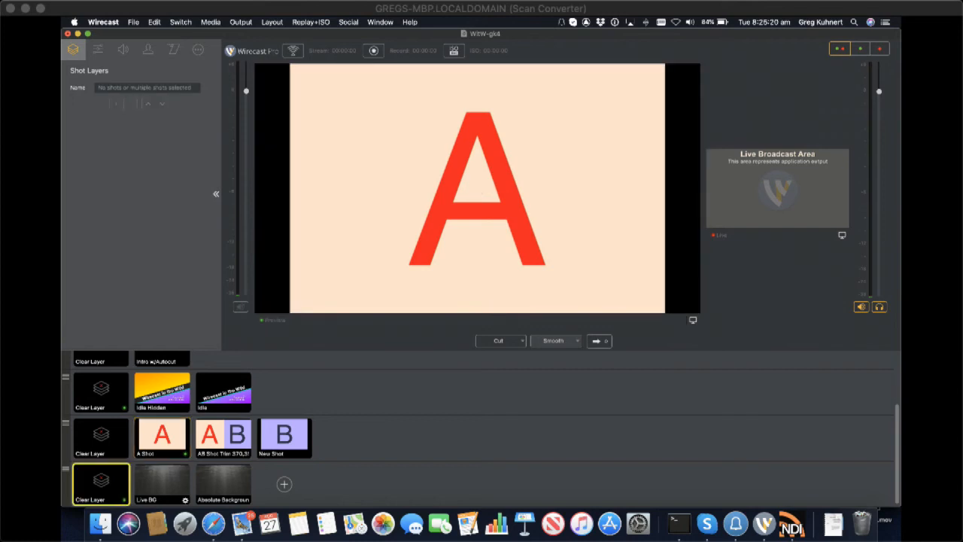
left_click(223, 437)
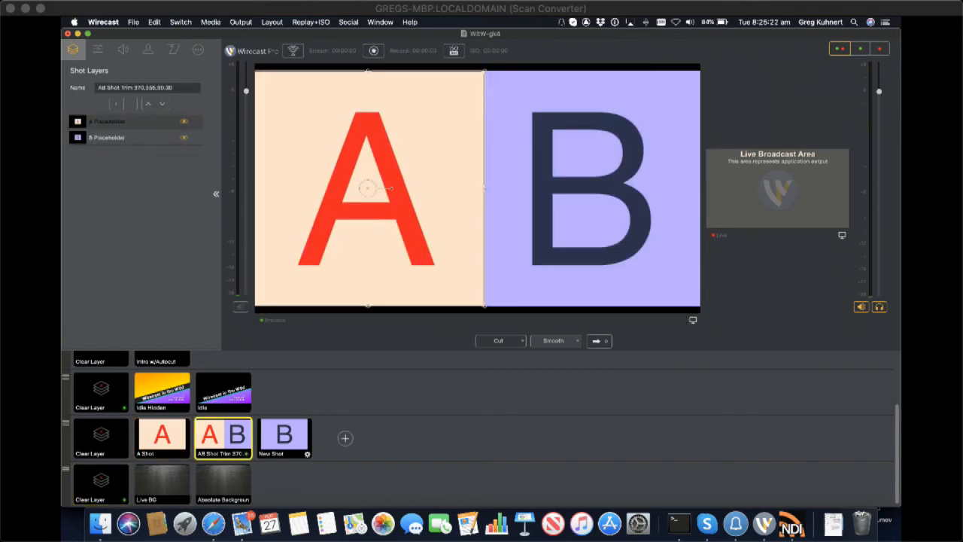
left_click(284, 437)
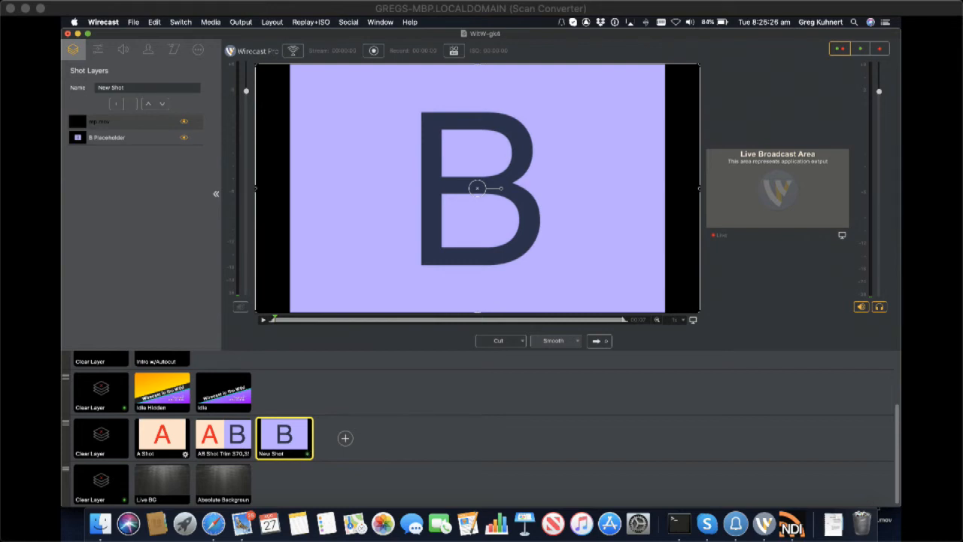
left_click(162, 436)
left_click(223, 436)
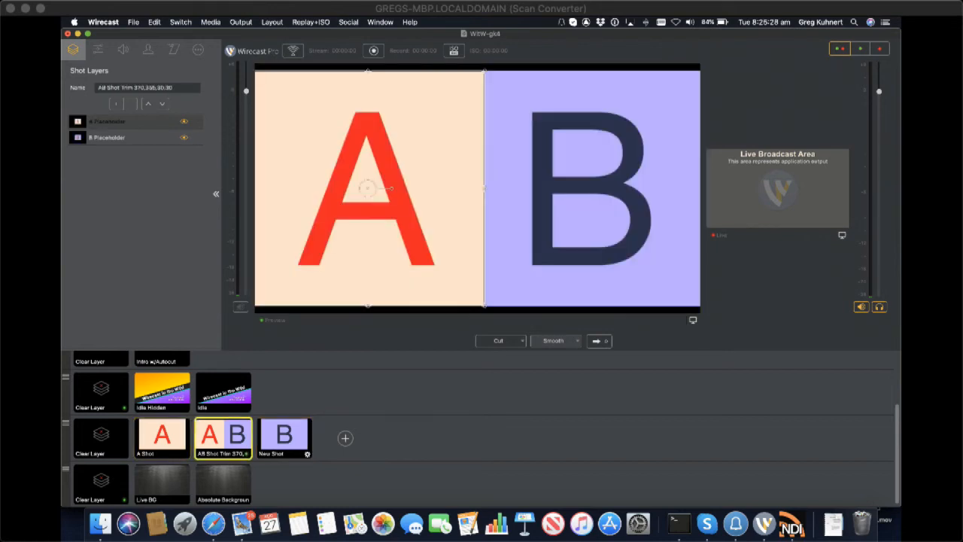
left_click(284, 437)
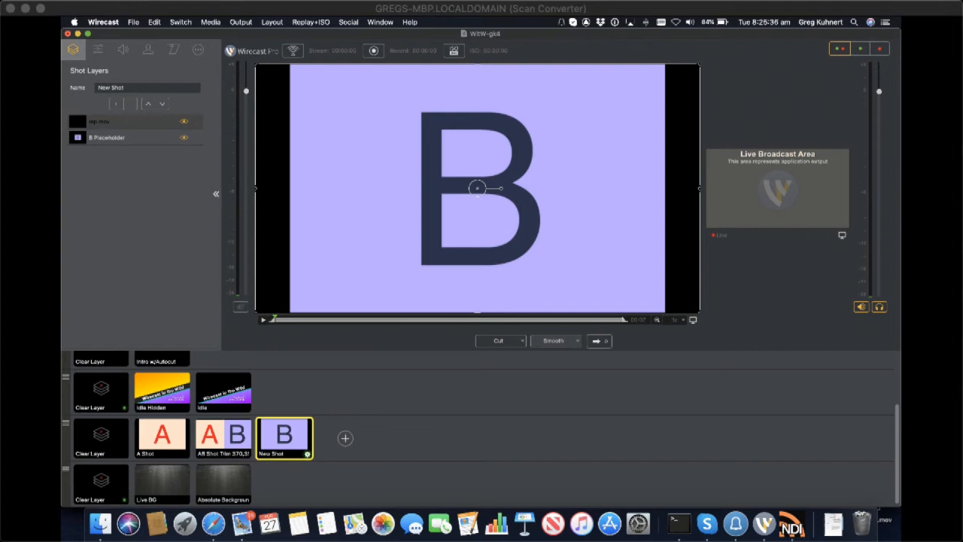
Switch to Terminal, change to /Library/Application Support/ and list its contents in detail with ls -la.
mouse_move(706, 524)
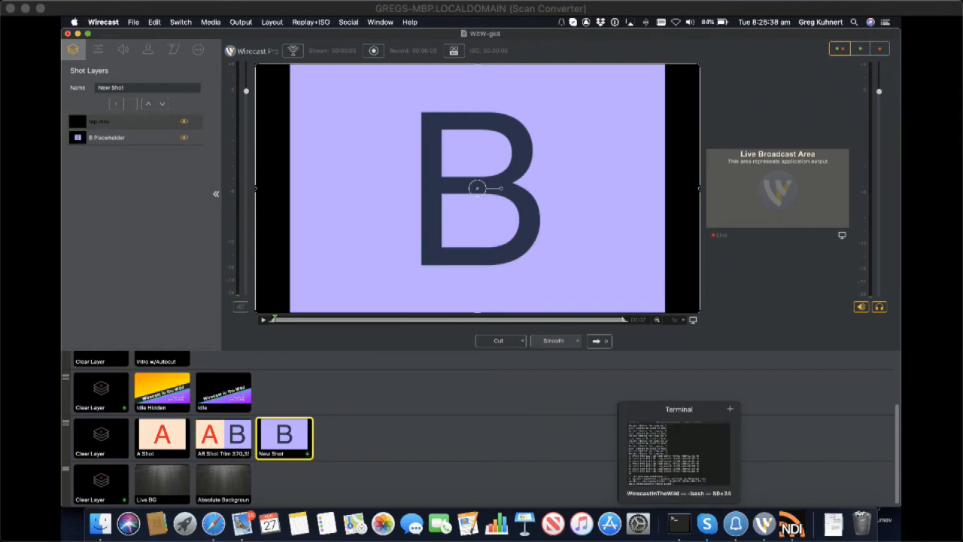
left_click(678, 523)
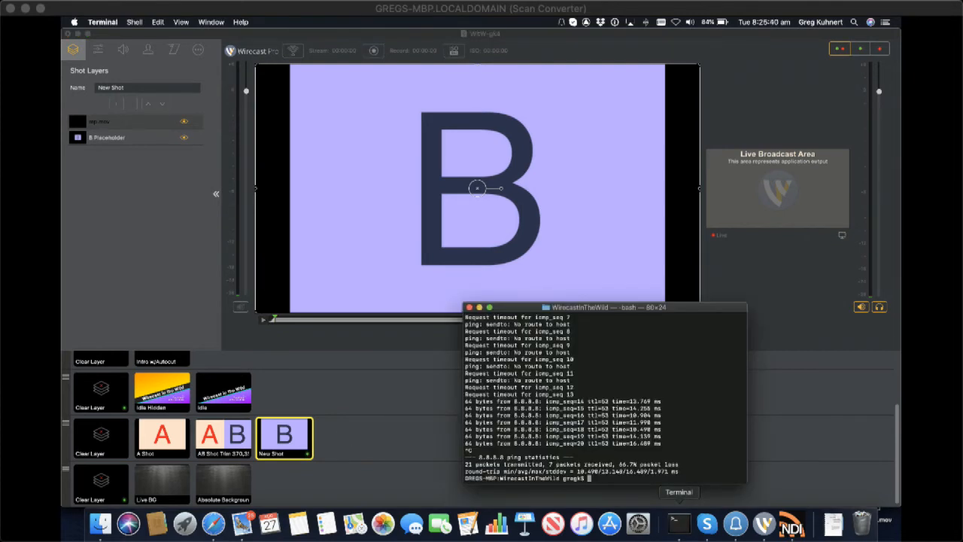
type("cd /Library/Application\\ Support/")
key("Return")
type("ls -la")
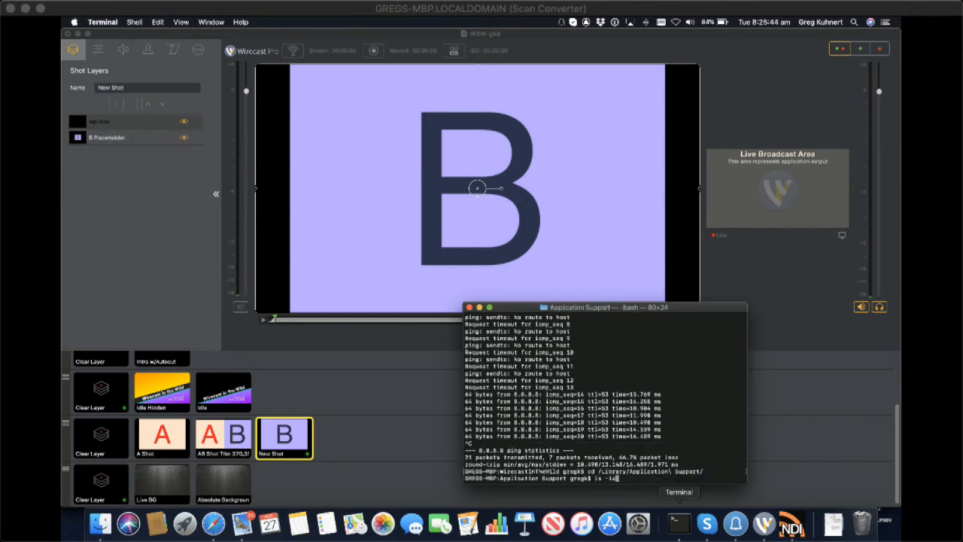
key("Return")
Change into the Wirecast folder and list all its contents with ls -la.
type("cd Wire")
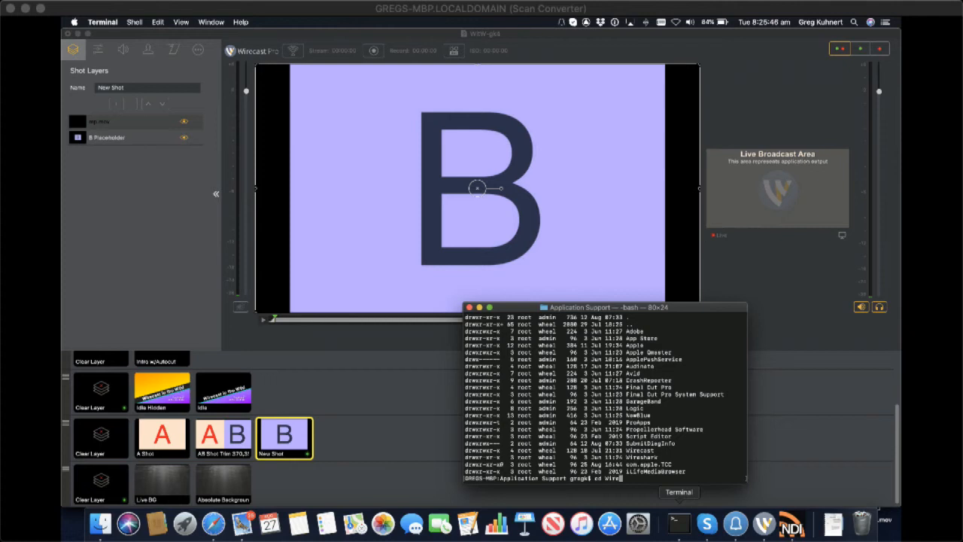
key("Tab")
key("Tab")
type("c")
key("Tab")
key("Return")
type("ls -la")
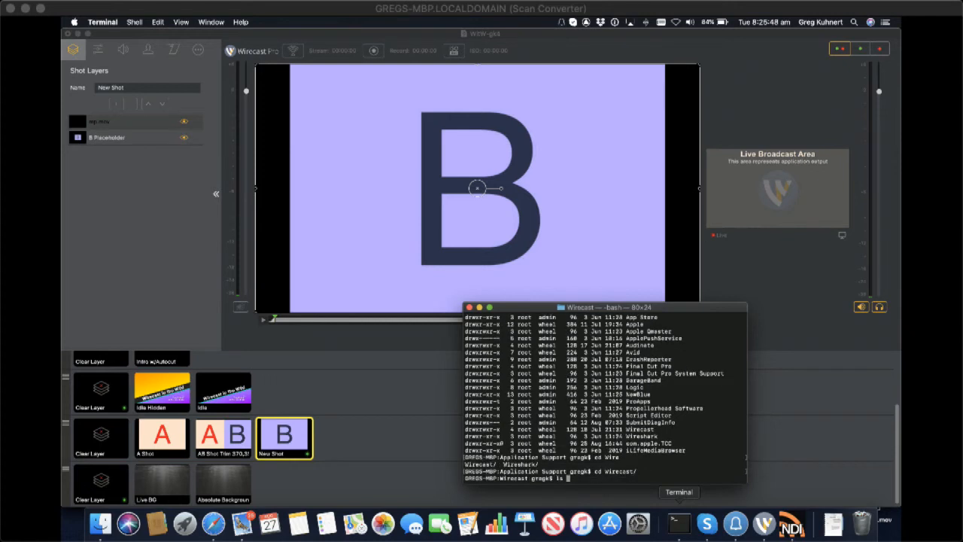
key("Return")
Change into the VirtualSets folder and list all its files with ls -la.
type("cd V")
key("Tab")
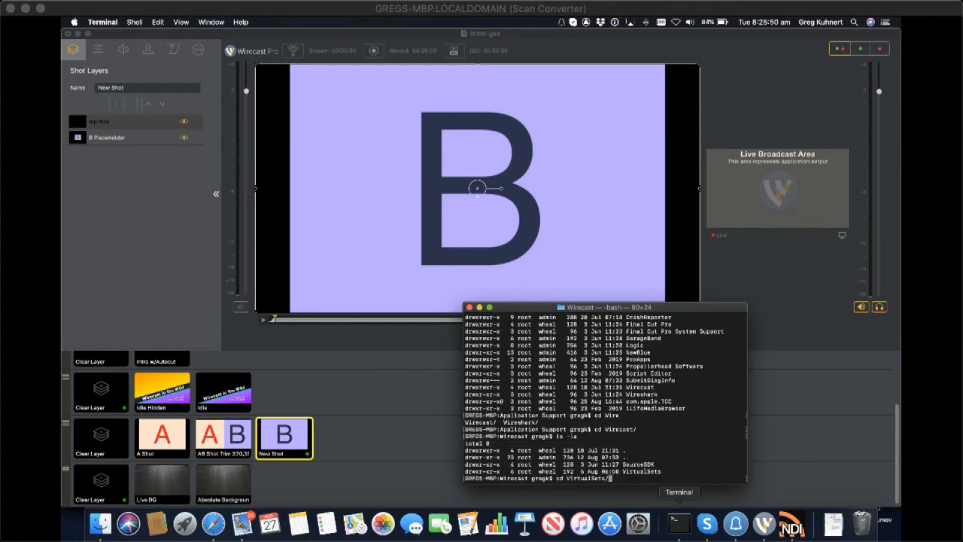
key("Return")
type("ls -la")
key("Return")
Open WitW.xml in the vi editor.
type("vi Wi")
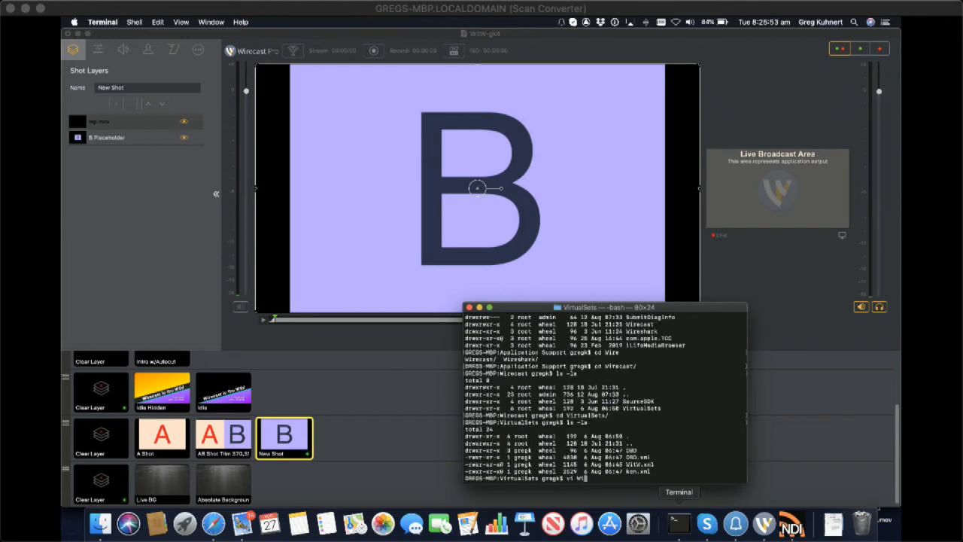
key("Tab")
key("Return")
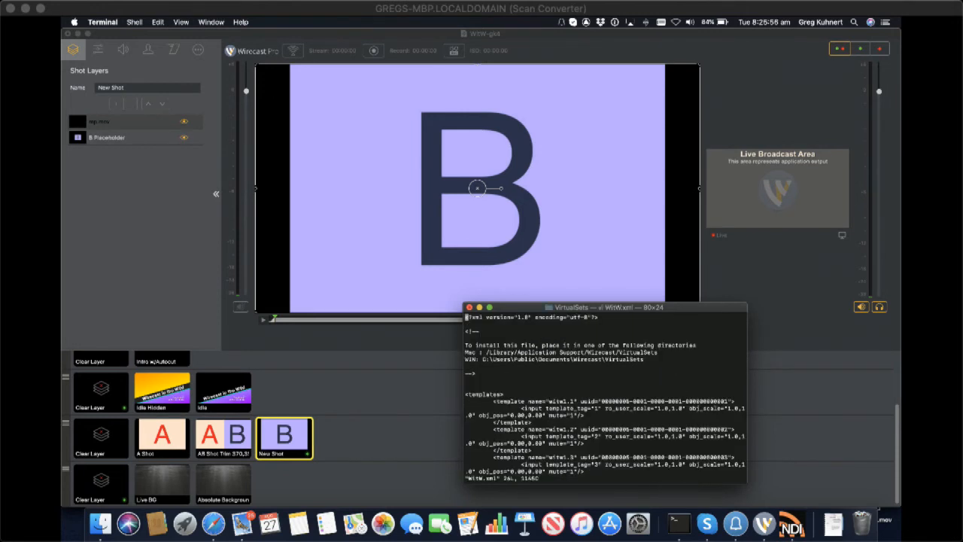
Enlarge the Terminal text and reposition the window so the complete template lines of WitW.xml are readable.
left_click_drag(463, 303, 148, 93)
key("super+plus")
key("super+plus")
key("super+plus")
key("super+plus")
key("super+plus")
key("super+plus")
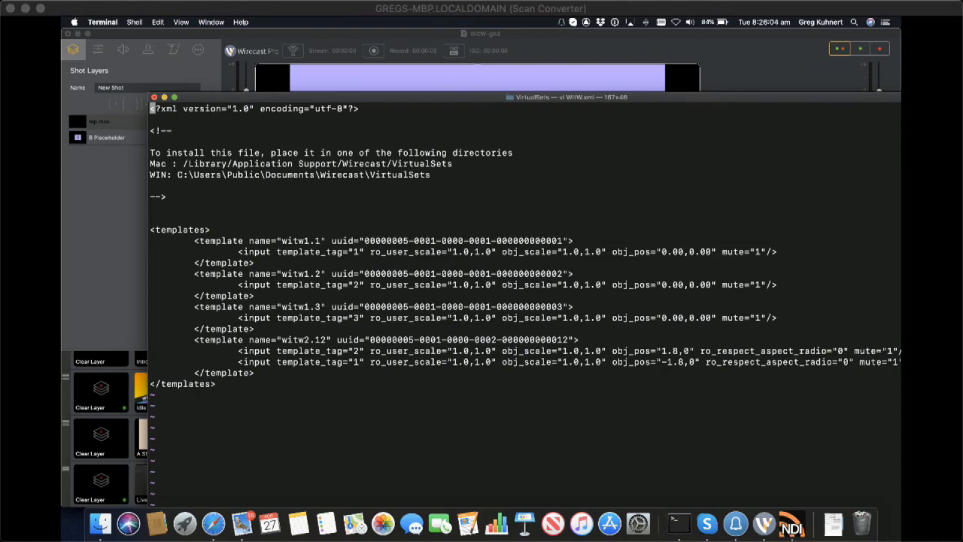
left_click_drag(316, 97, 229, 35)
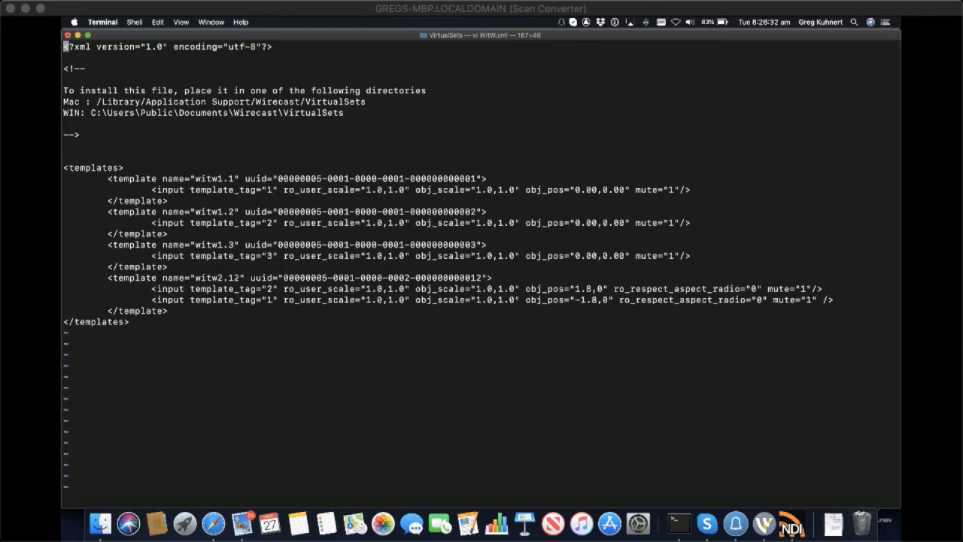
Highlight the witw1.1 template block, the last group of its uuid and its name to examine the template's structure.
left_click_drag(63, 178, 91, 179)
left_click_drag(91, 178, 167, 200)
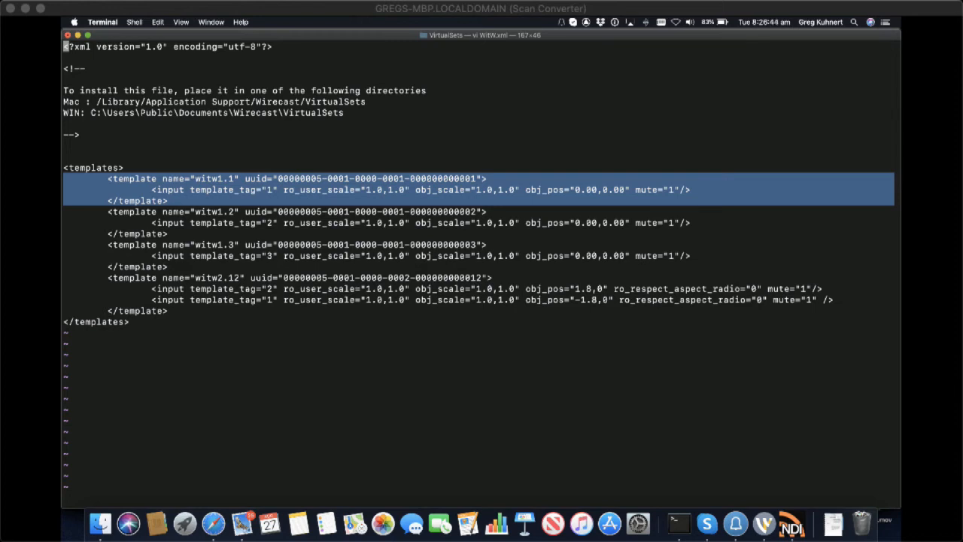
double_click(443, 179)
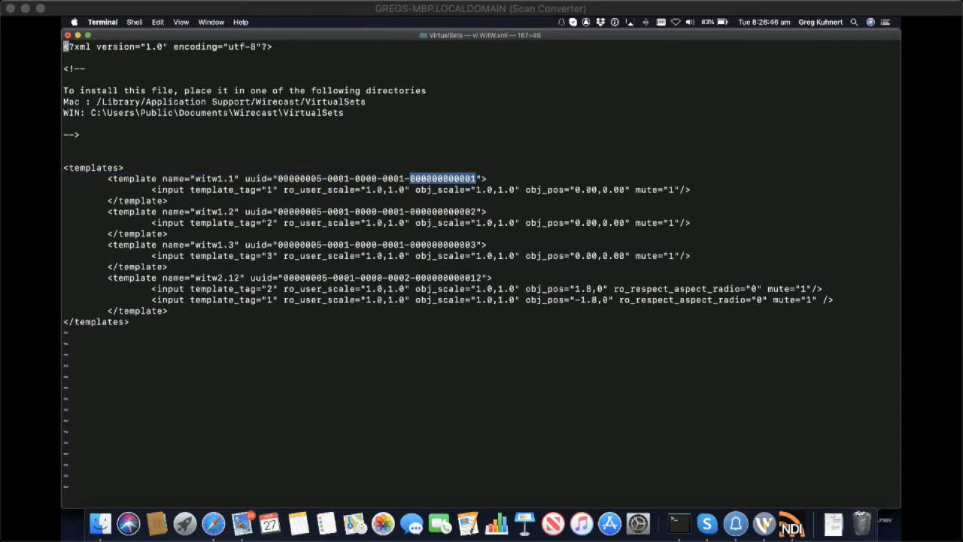
double_click(214, 179)
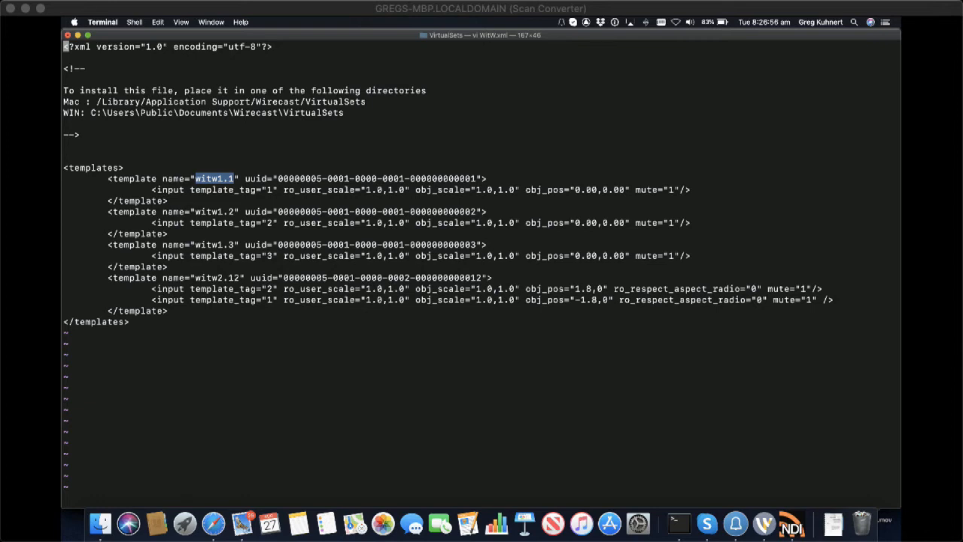
left_click(215, 179)
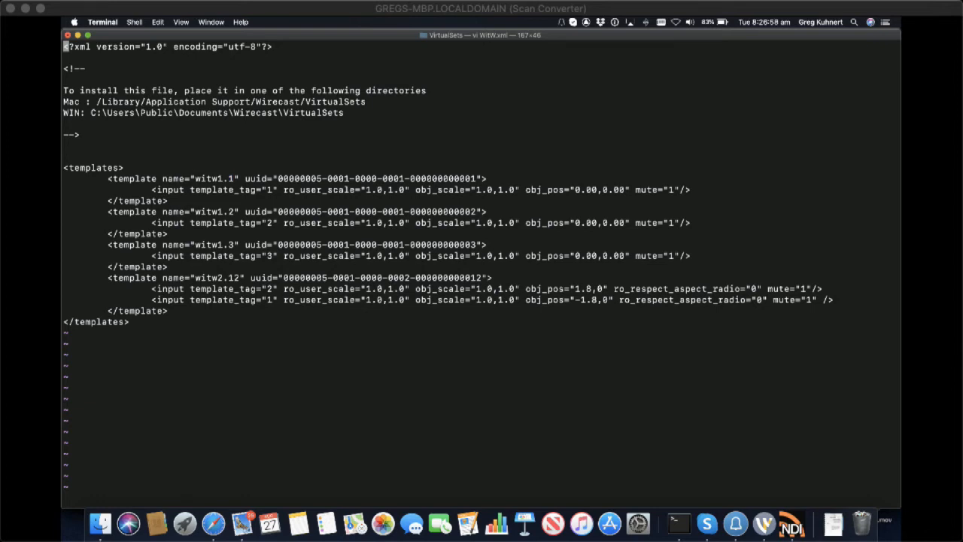
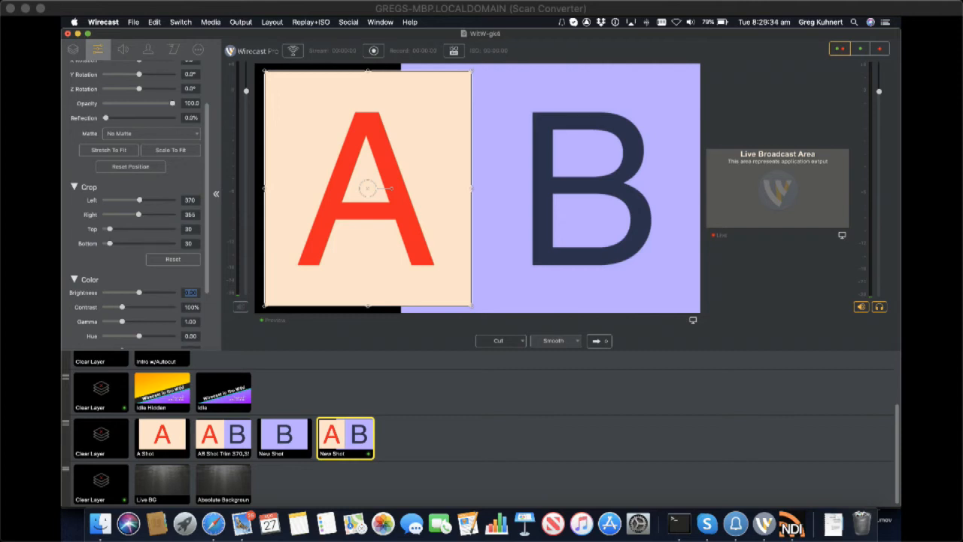
Crop the B Placeholder layer of the new side-by-side shot by 355 on its left and 370 on its right.
left_click(73, 49)
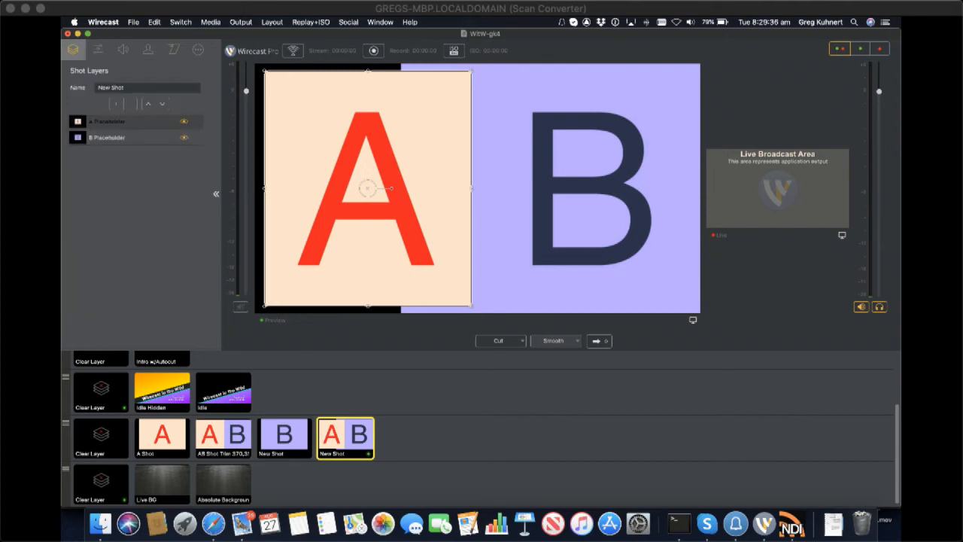
left_click(108, 137)
left_click(98, 49)
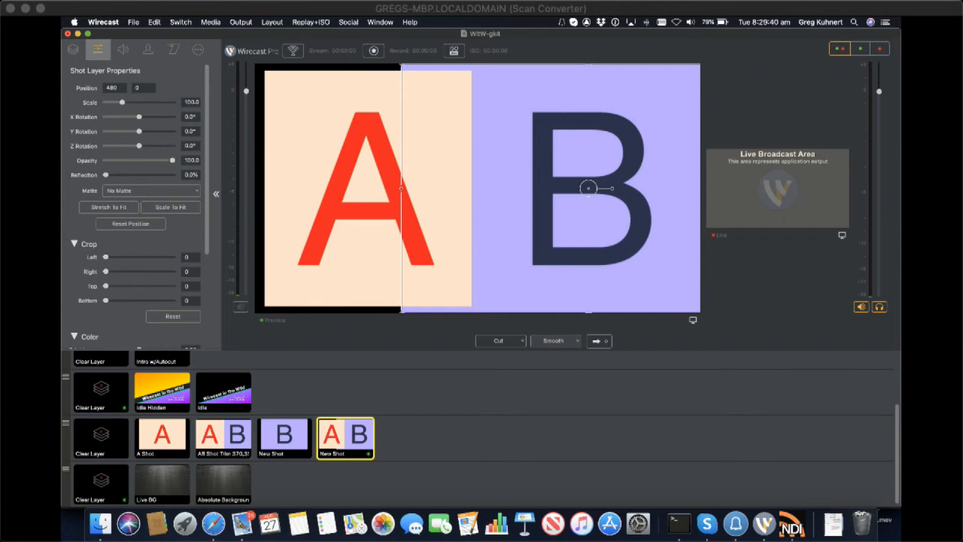
double_click(186, 271)
type("370")
key("Tab")
key("shift+Tab")
key("shift+Tab")
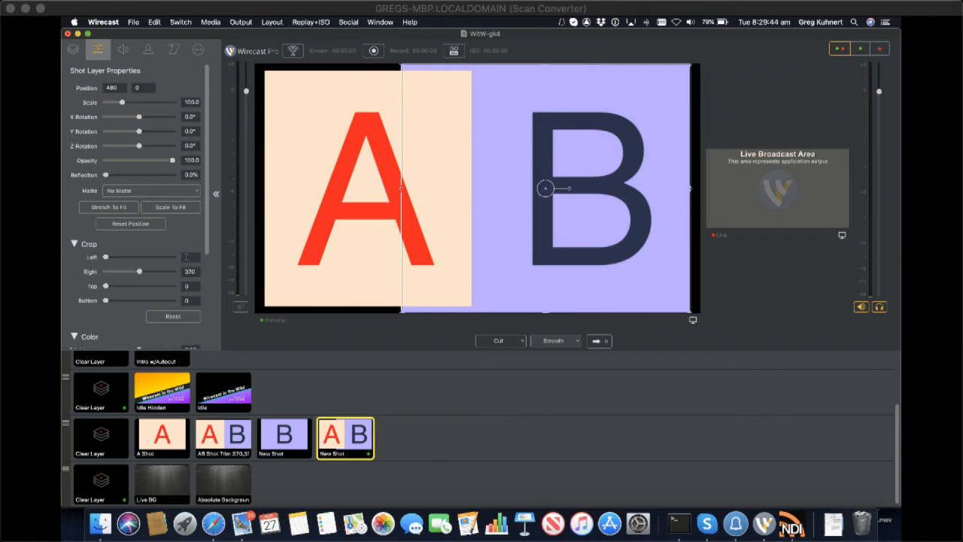
type("355")
key("Tab")
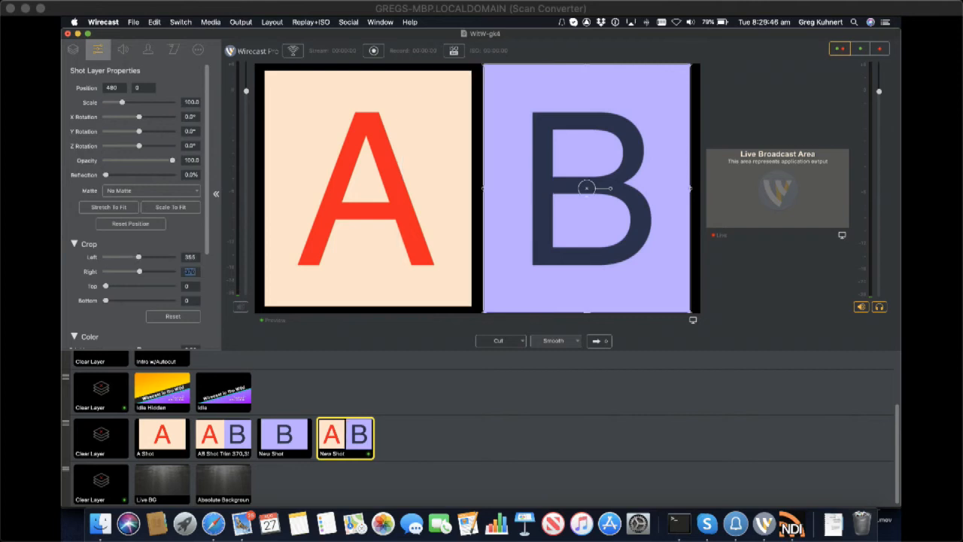
Crop the B Placeholder layer by 30 at both its top and its bottom.
type("30")
key("Tab")
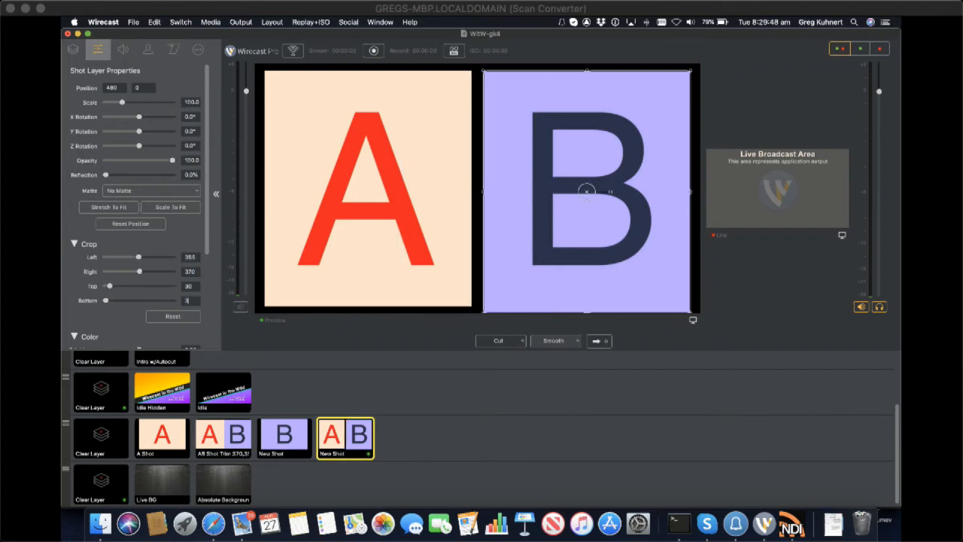
type("30")
key("Tab")
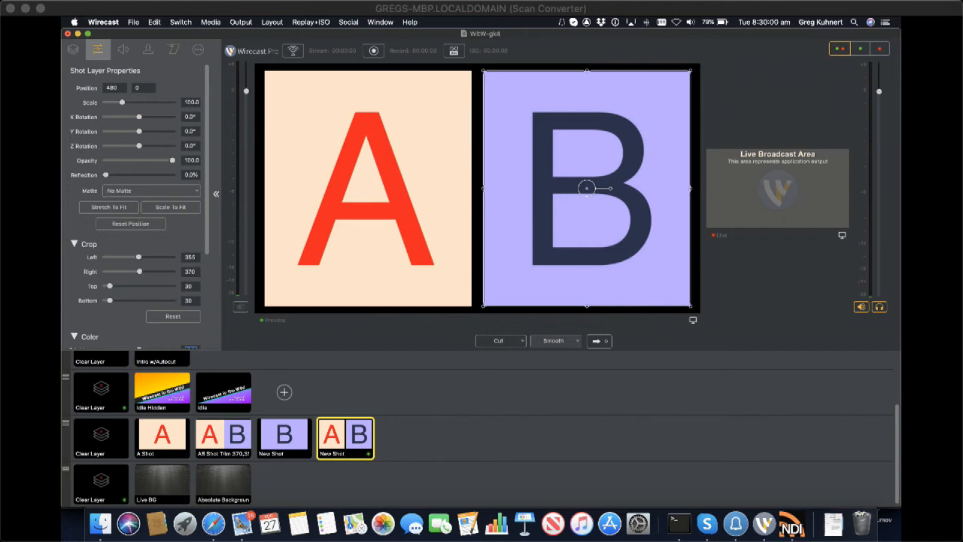
right_click(340, 436)
mouse_move(384, 440)
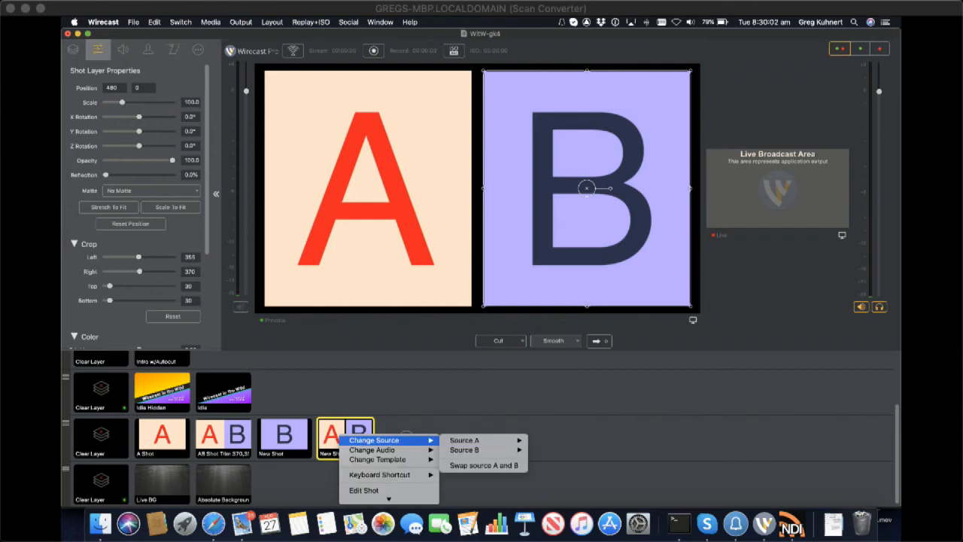
mouse_move(474, 440)
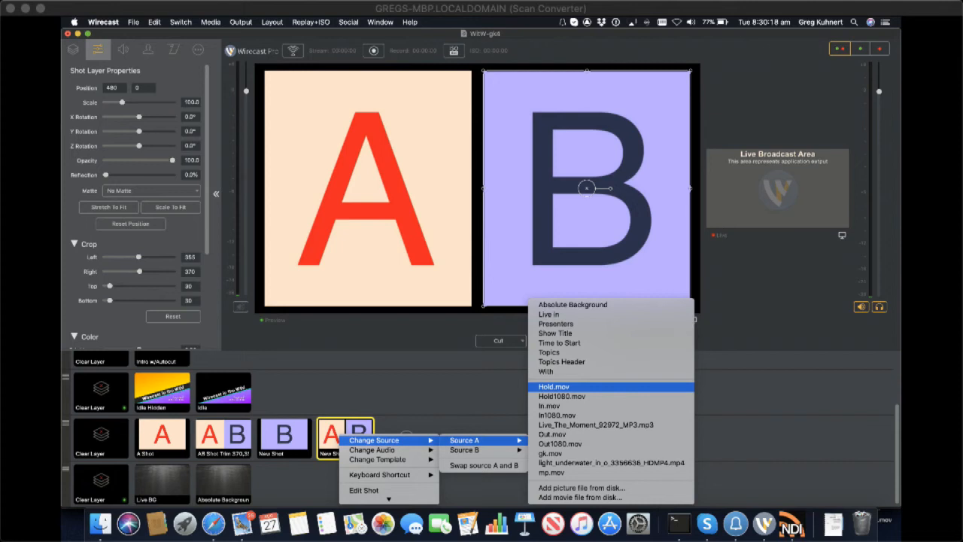
left_click(557, 386)
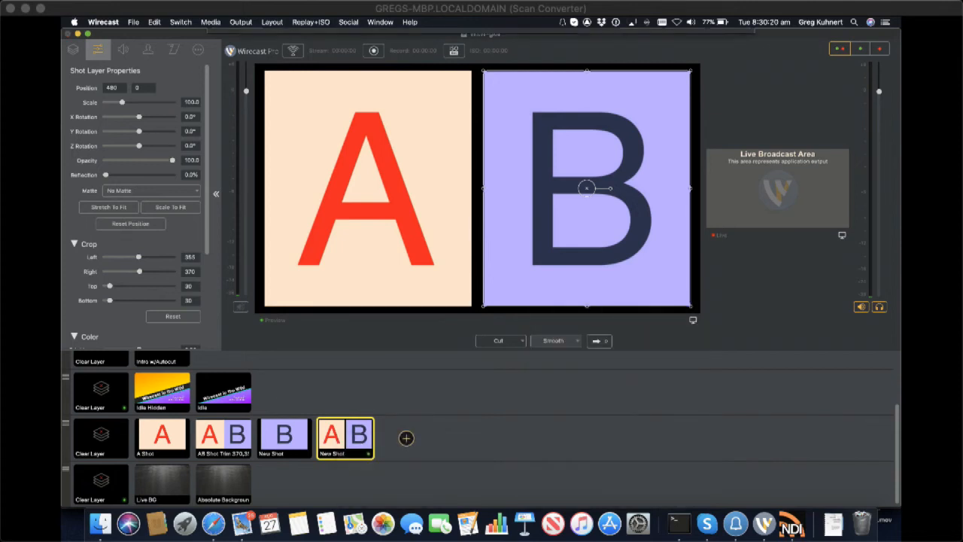
Add the FaceTime HD Camera Video capture source as a new shot on Master Layer 4.
left_click(406, 437)
left_click(254, 97)
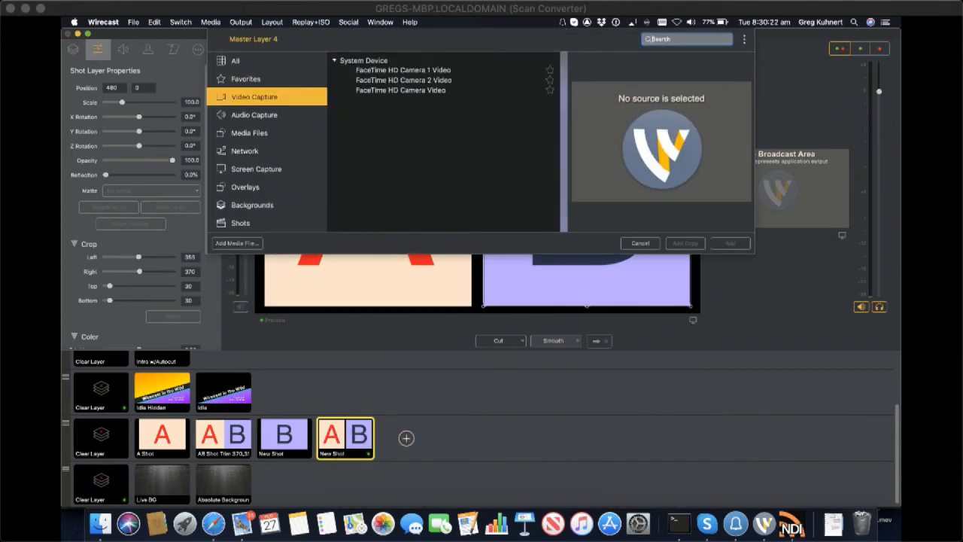
left_click(400, 89)
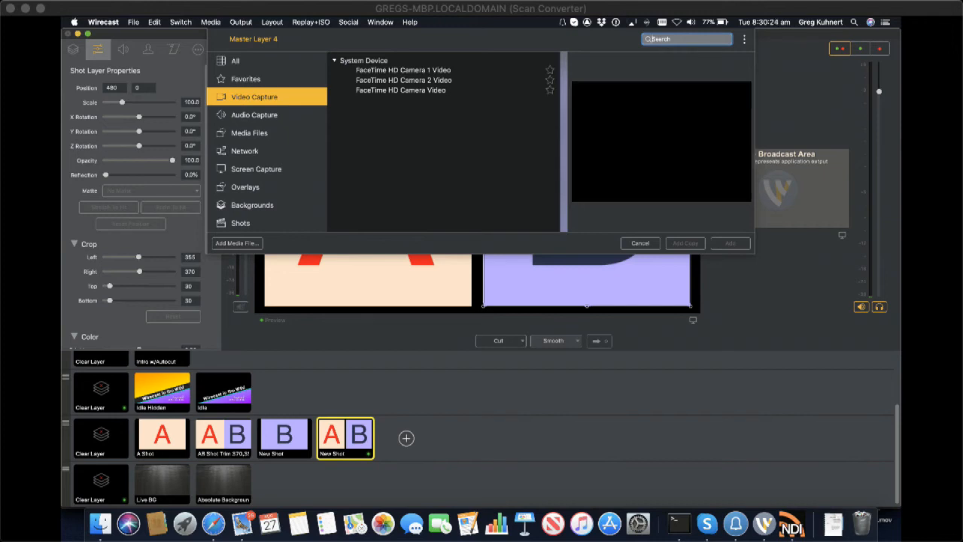
left_click(403, 80)
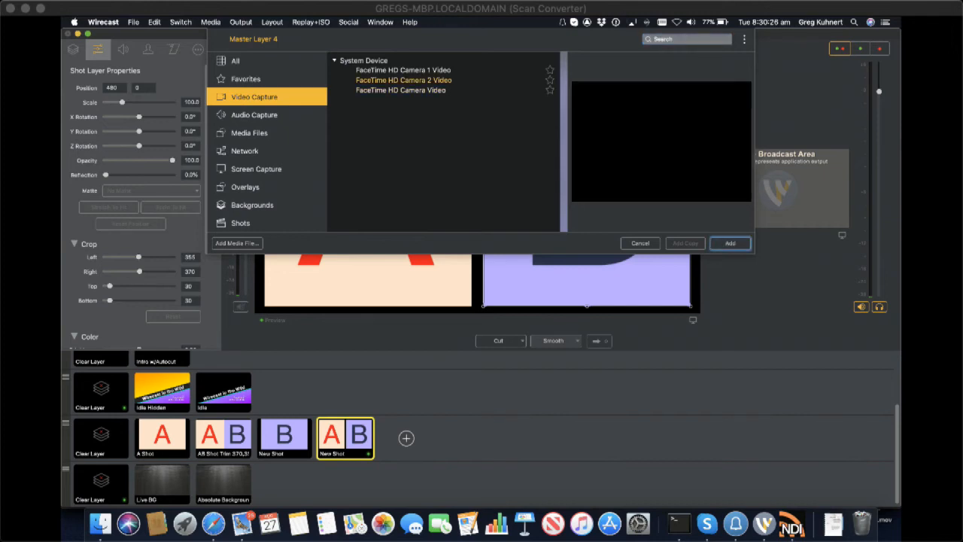
left_click(400, 90)
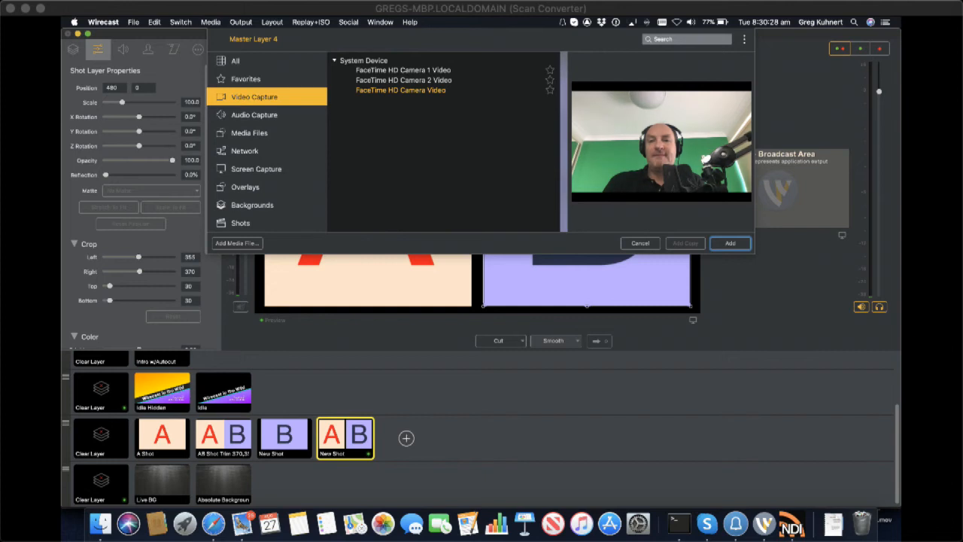
key("Return")
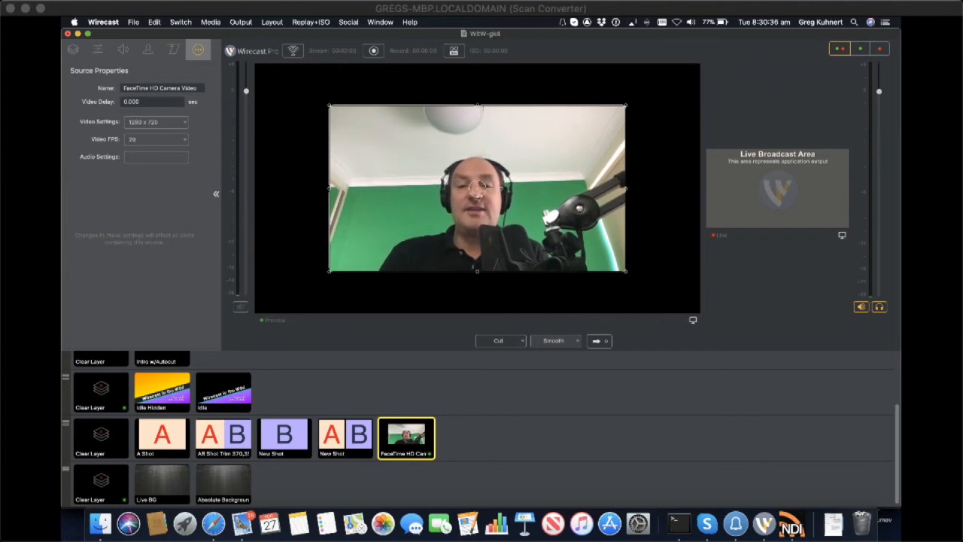
Change Source A of the new side-by-side shot to FaceTime HD Camera Video.
left_click(352, 436)
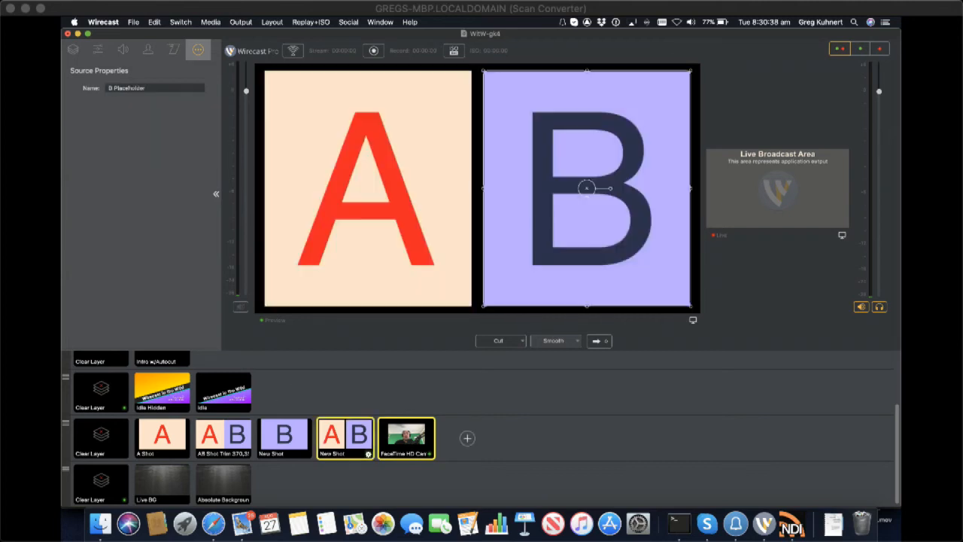
right_click(354, 435)
mouse_move(388, 437)
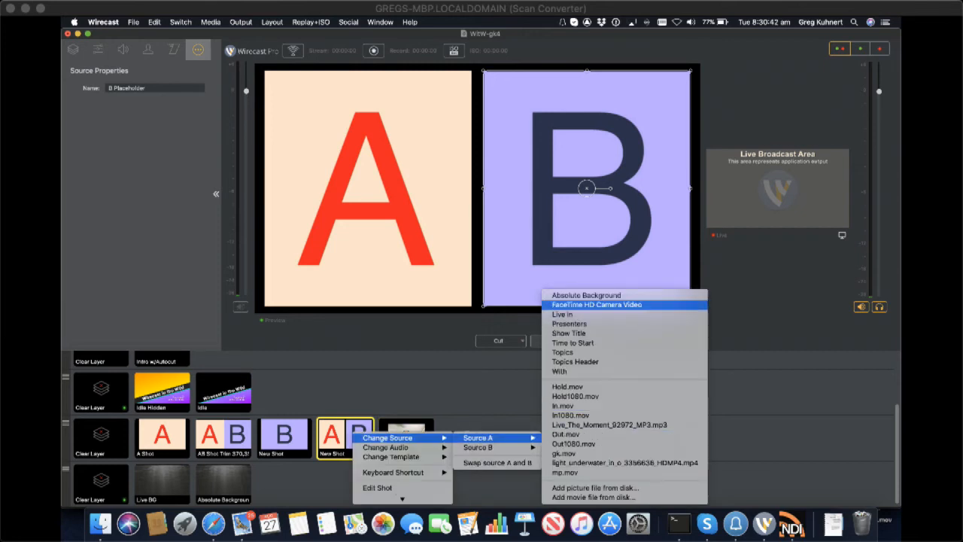
left_click(595, 305)
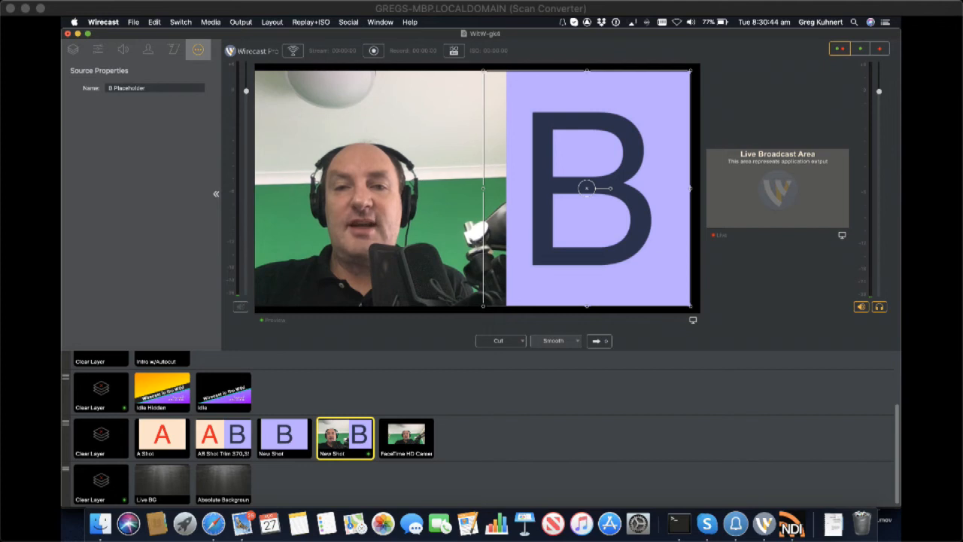
Shift the camera layer in the side-by-side shot slightly left to horizontal position -480, and select the B layer.
left_click(380, 188)
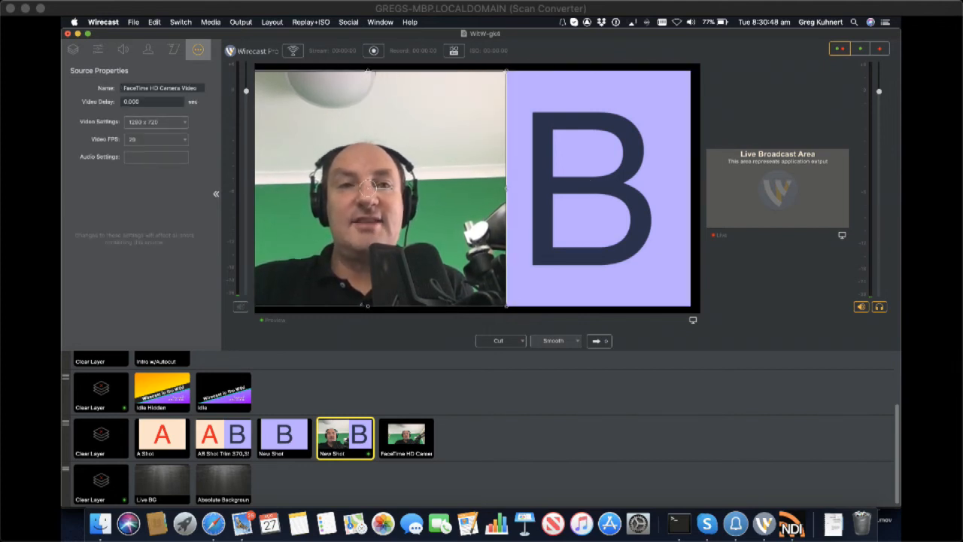
left_click(73, 50)
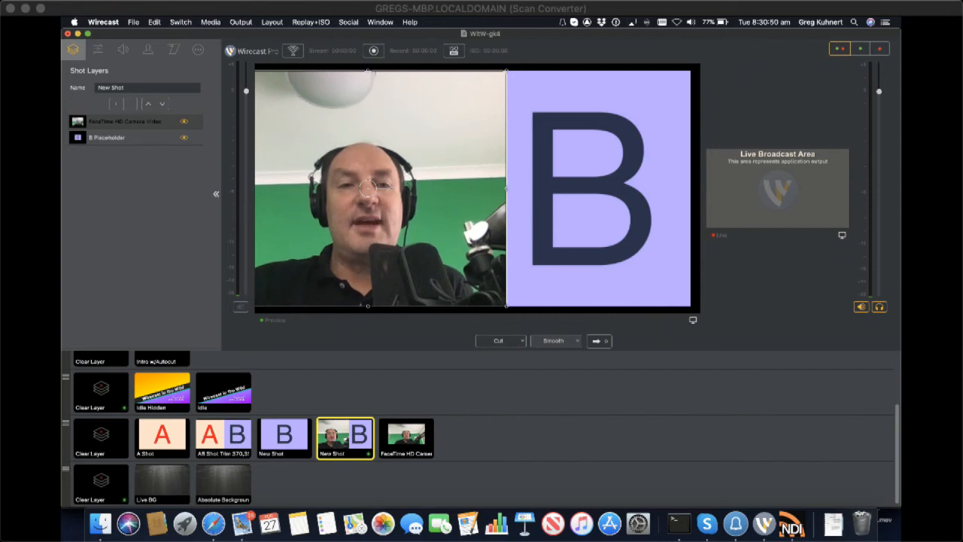
left_click(125, 122)
left_click(98, 49)
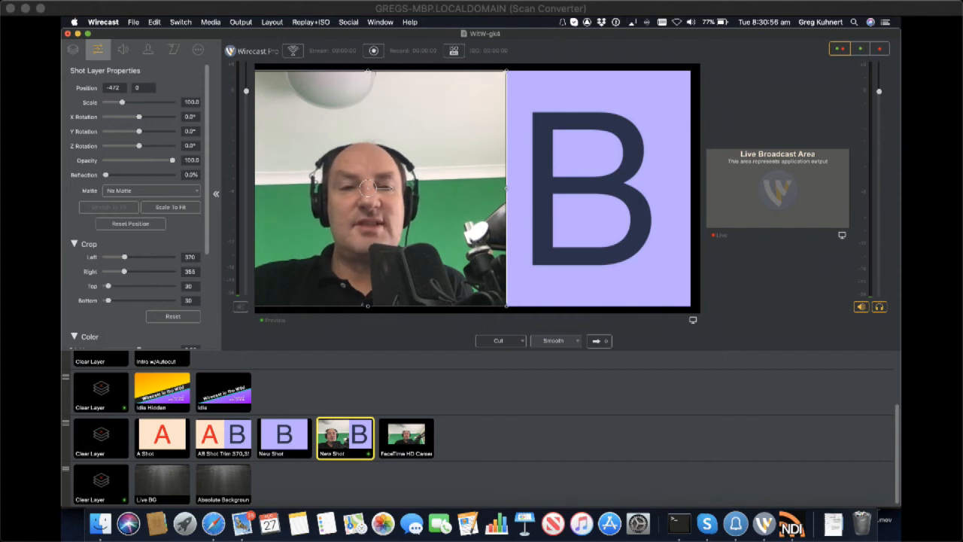
left_click_drag(368, 188, 367, 188)
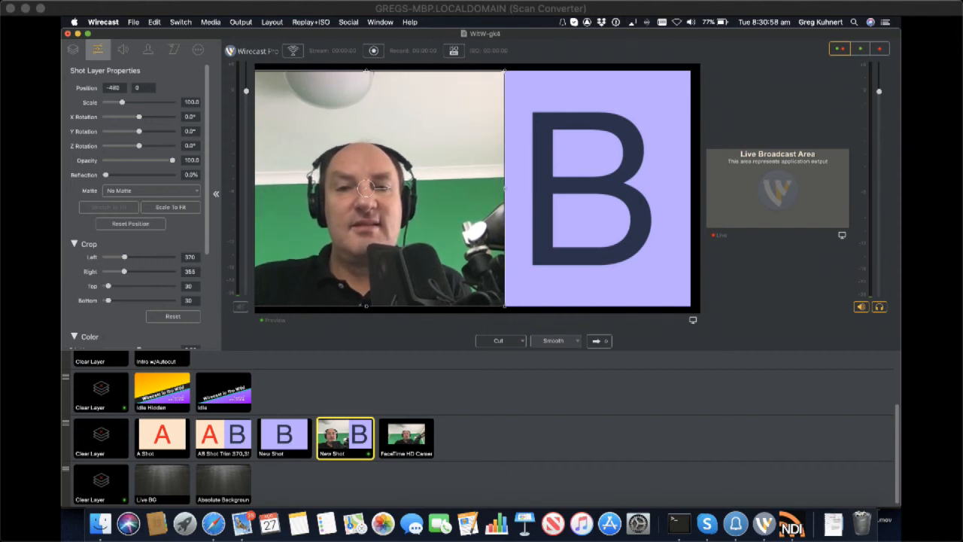
left_click(586, 188)
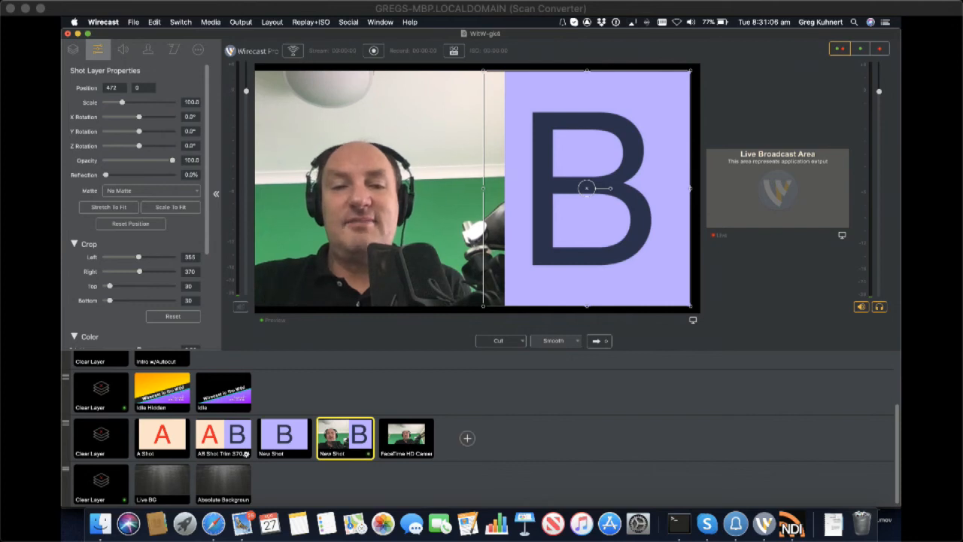
Preview the single B shot, the single A shot and the existing AB shot in turn.
left_click(284, 436)
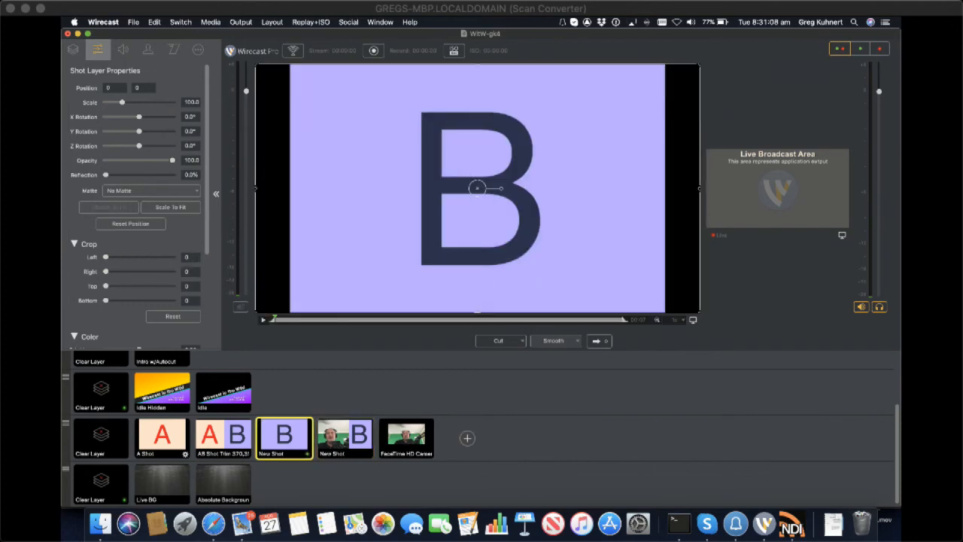
left_click(163, 436)
left_click(241, 445)
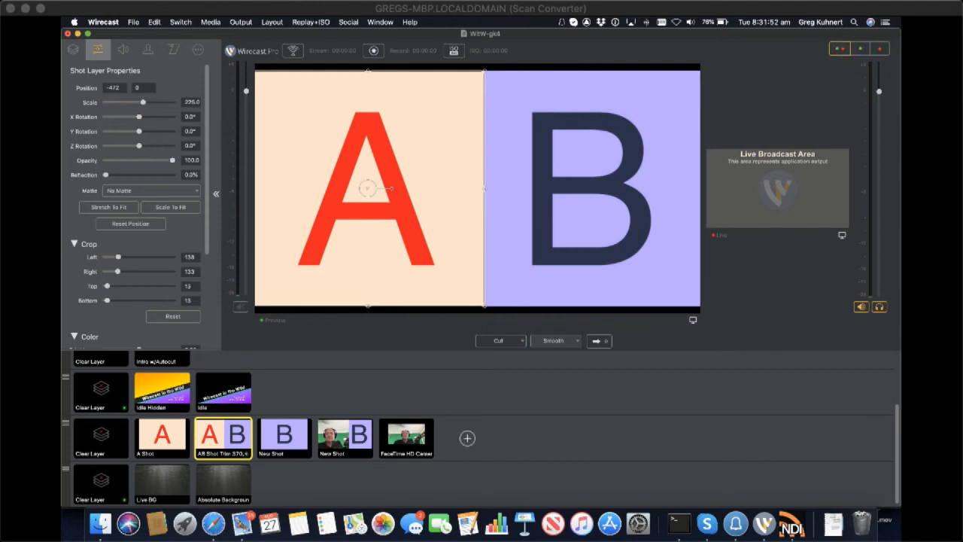
left_click(468, 438)
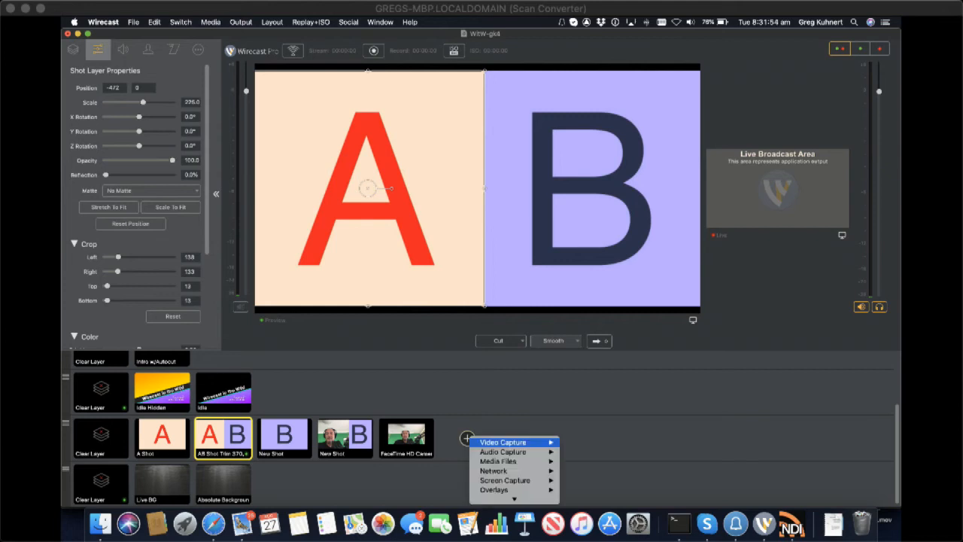
mouse_move(519, 443)
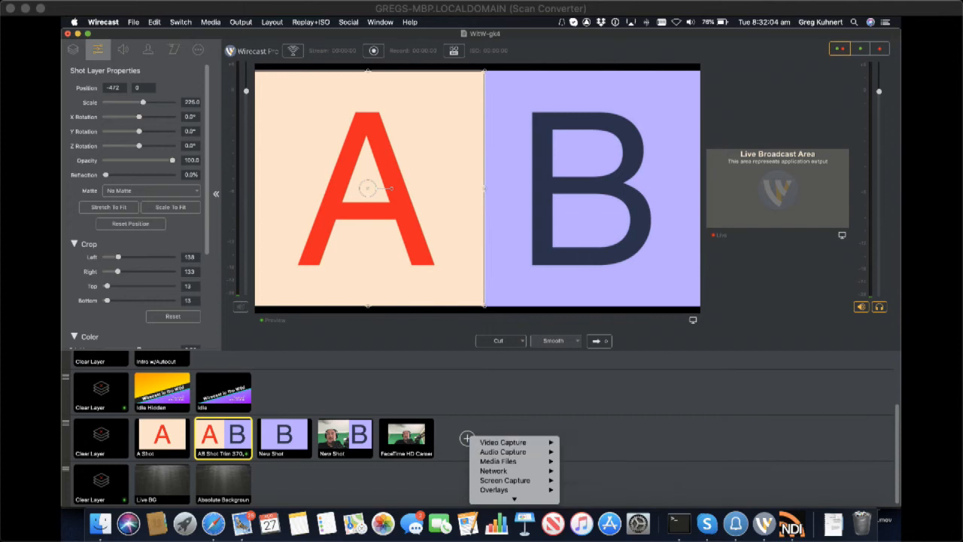
key("Escape")
left_click(286, 436)
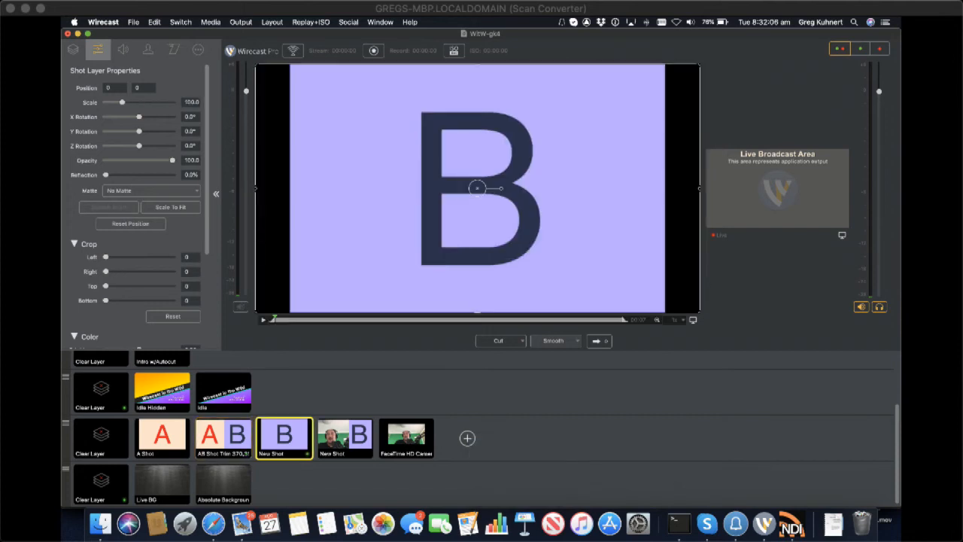
right_click(291, 437)
mouse_move(324, 441)
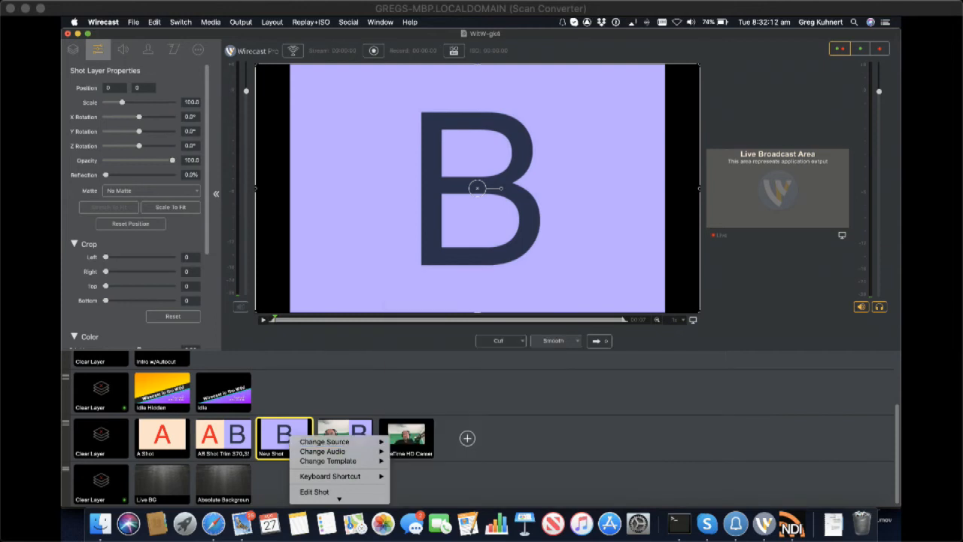
key("Escape")
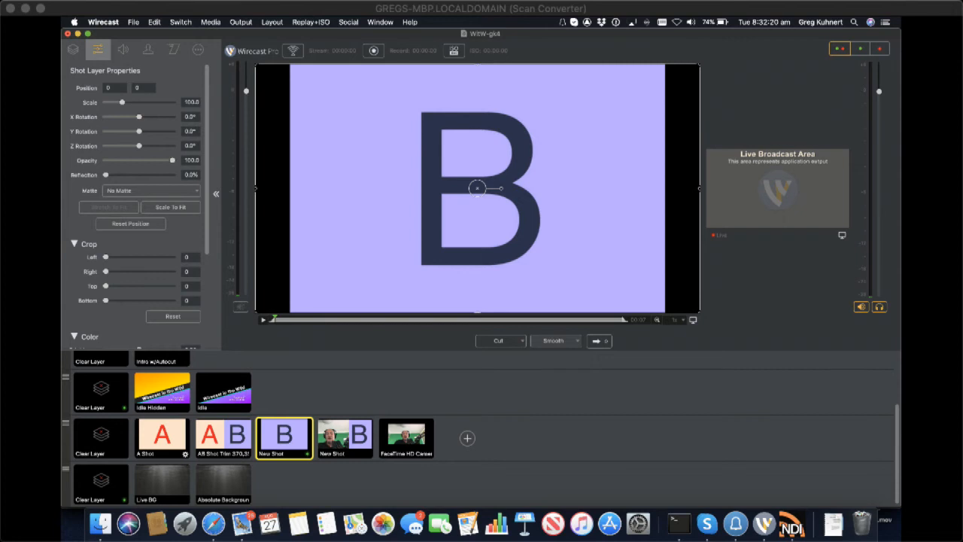
Step through the A, AB and B placeholder shots in the preview, ending on the B shot.
left_click(162, 437)
left_click(224, 436)
left_click(284, 437)
Cue the Idle Hidden title shot in the preview, clearing its layer once and selecting the shot again.
left_click(161, 392)
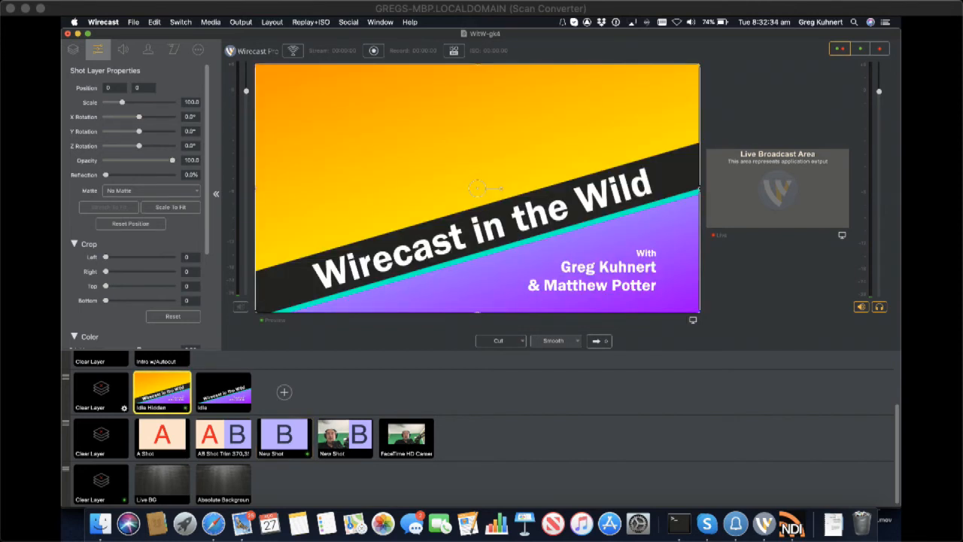
left_click(101, 391)
left_click(162, 392)
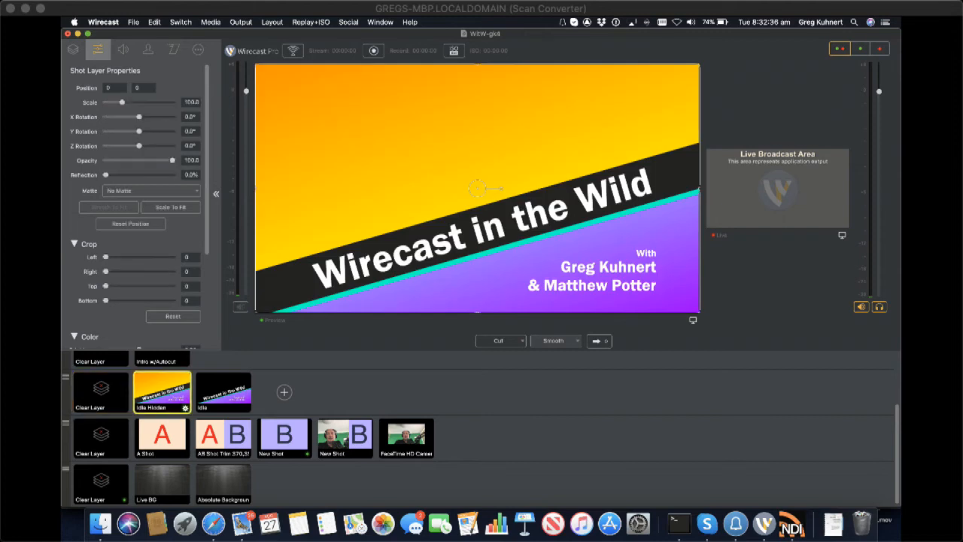
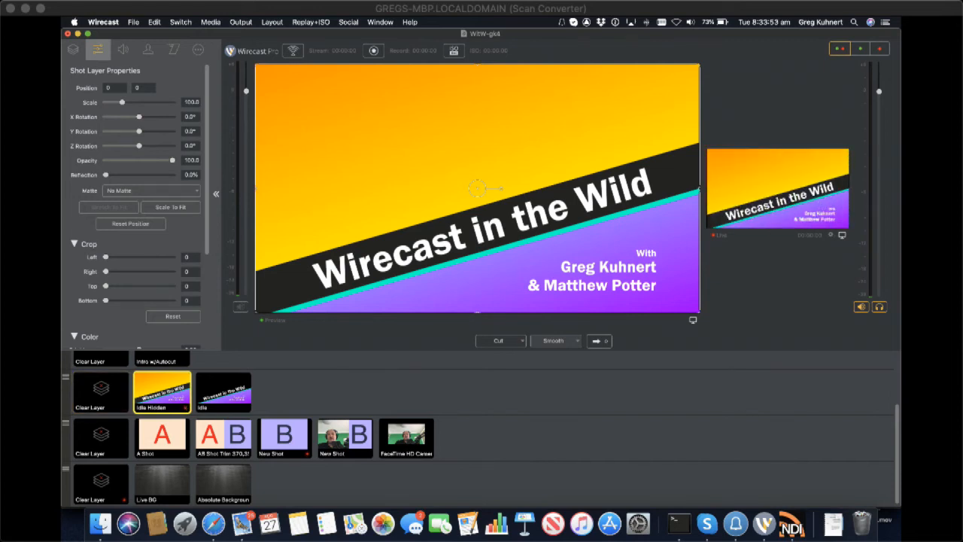
With the smooth transition properties shown, take the title layer's Clear Layer live and cue Idle Hidden in the preview again.
left_click(173, 50)
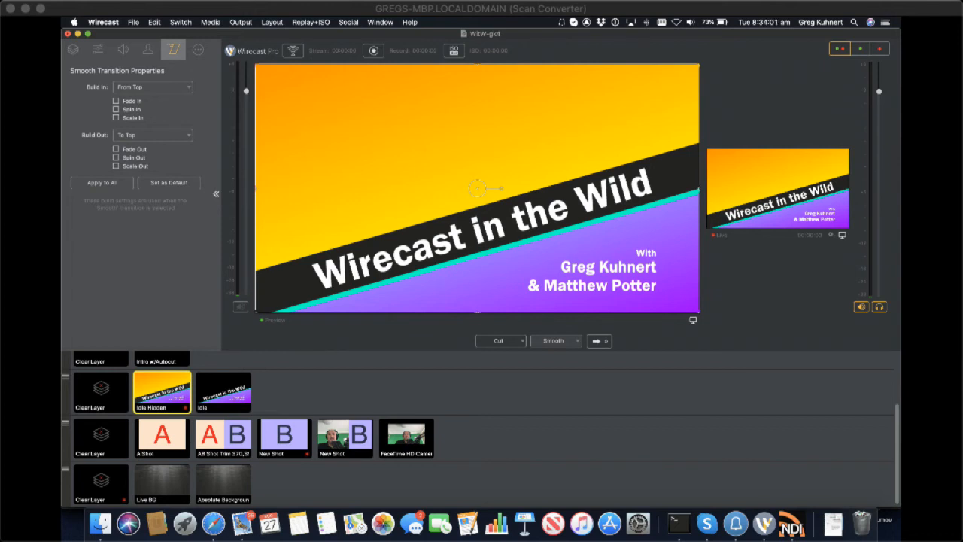
left_click(125, 409)
key("super+g")
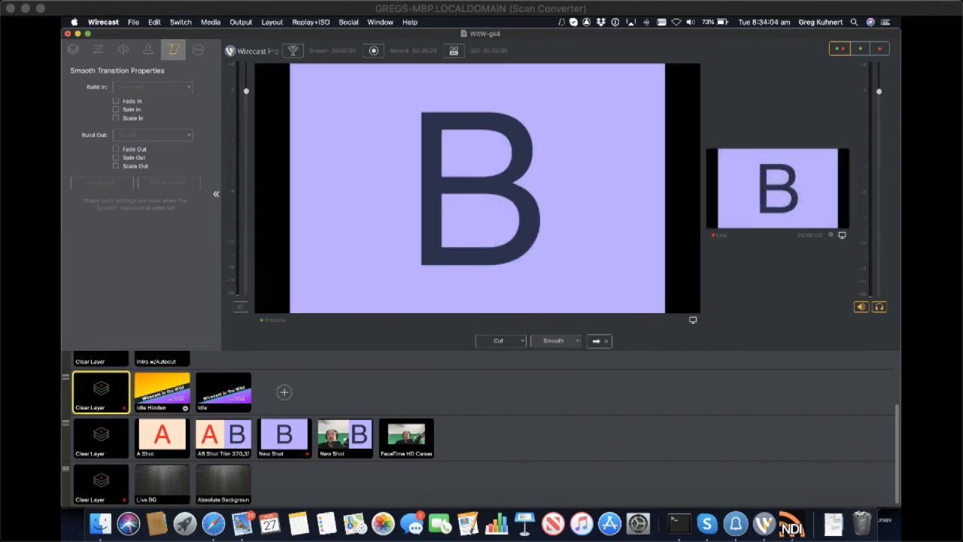
left_click(161, 389)
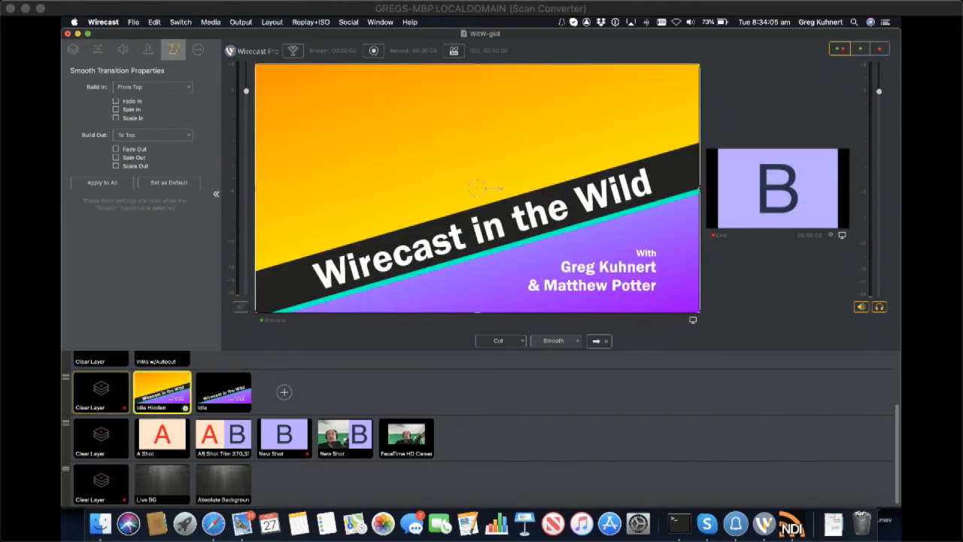
Take the Idle Hidden title live and put the Absolute Background shot live in the bottom layer, checking Idle Hidden in between.
key("super+g")
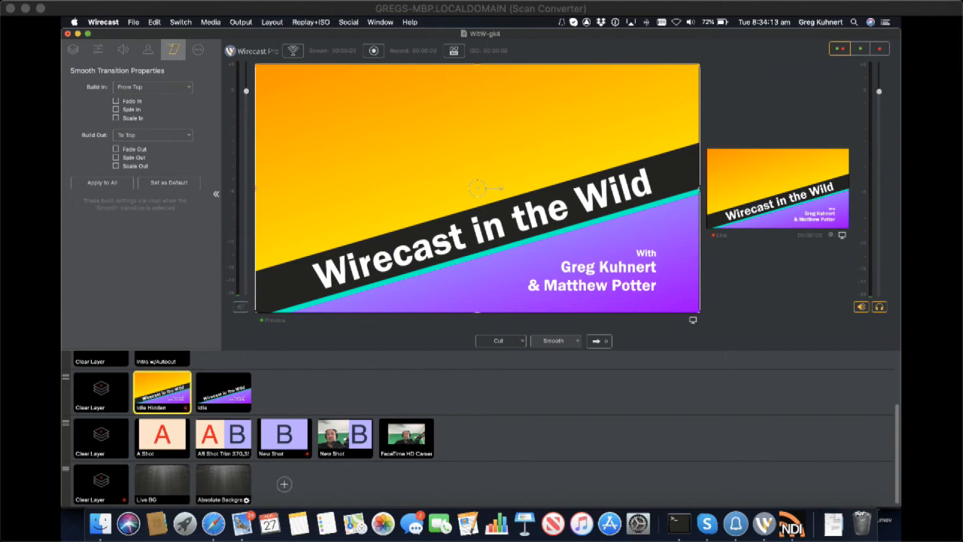
left_click(223, 481)
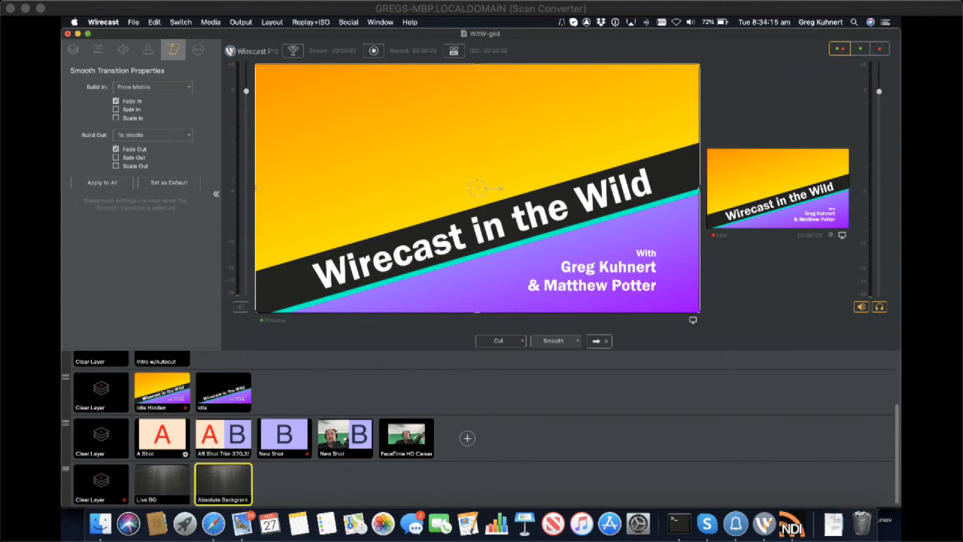
left_click(162, 391)
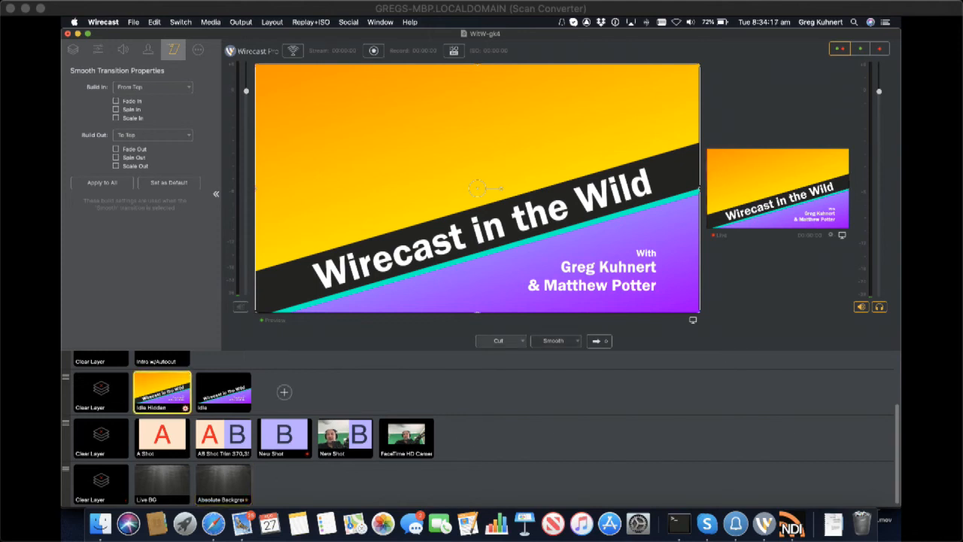
left_click(223, 481)
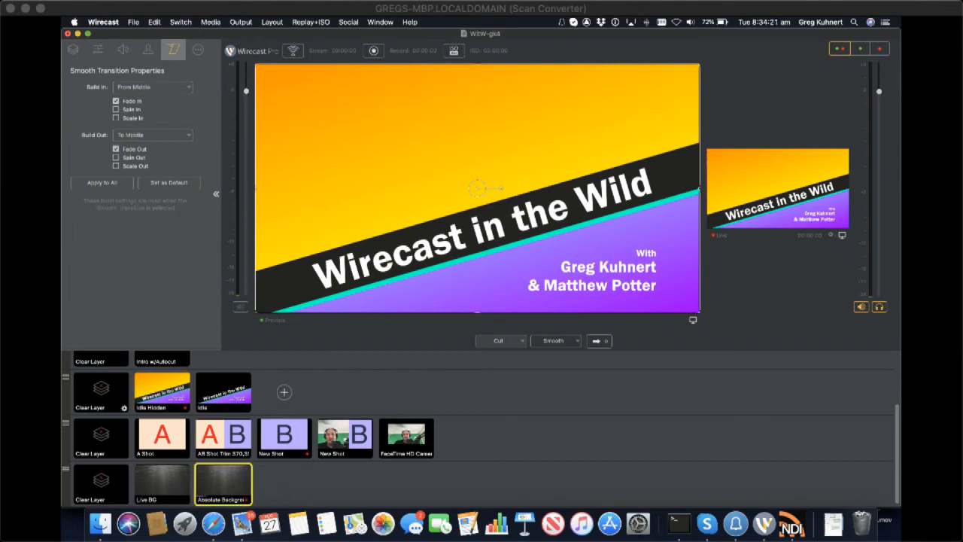
Clear the title layer live, and clear the A/B placeholder layer live so that only the background remains.
left_click(101, 391)
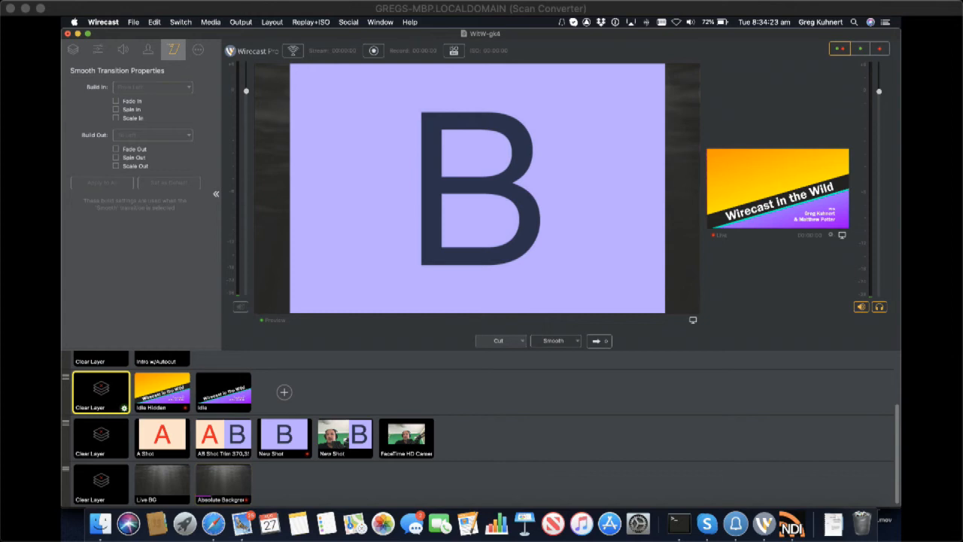
key("super+2")
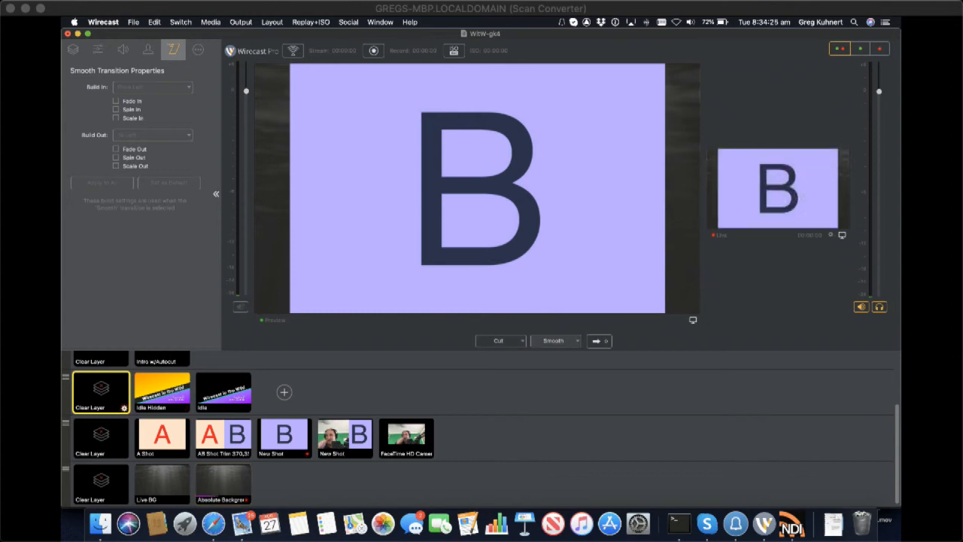
left_click(101, 437)
key("super+1")
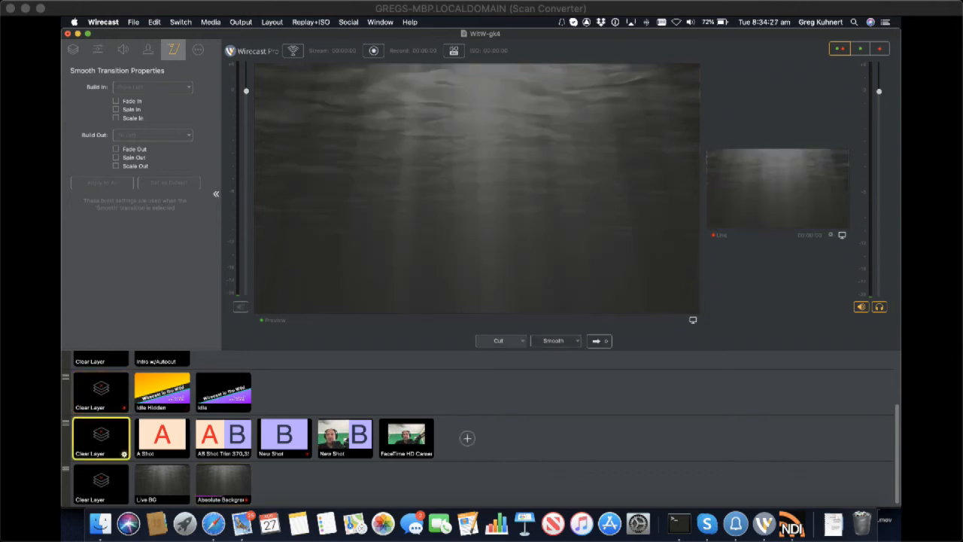
Cue Idle Hidden, toggle its idle-title.png and Show Title layers to compare them, and take the shot live.
left_click(162, 391)
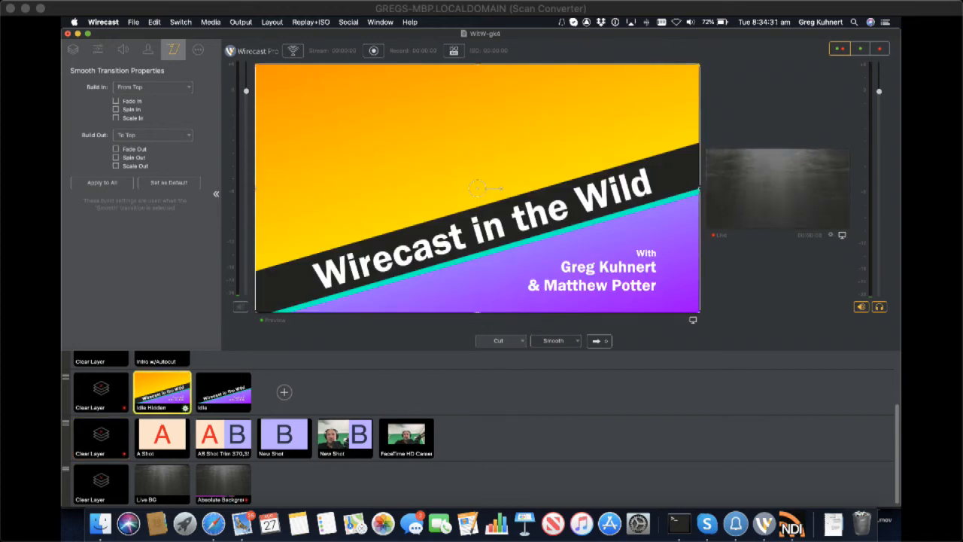
left_click(73, 48)
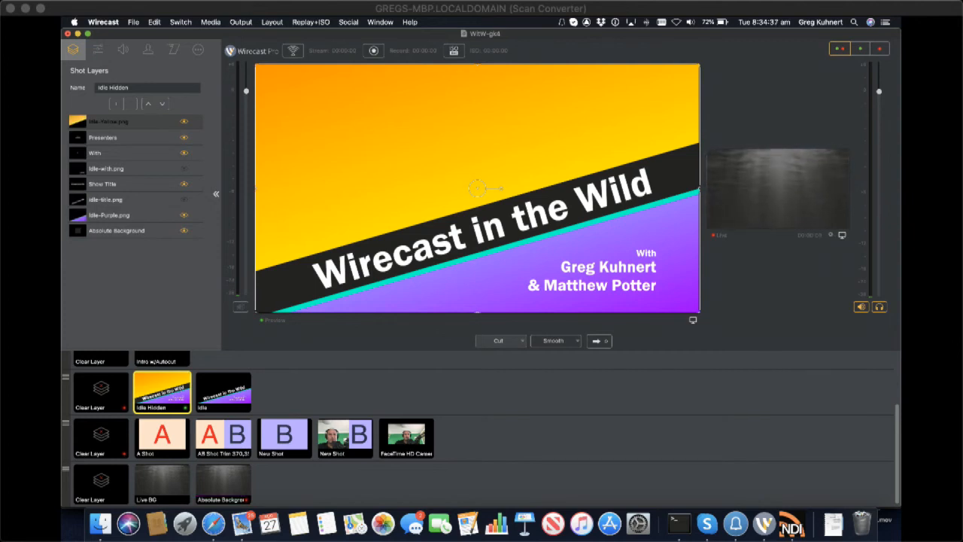
left_click(488, 222)
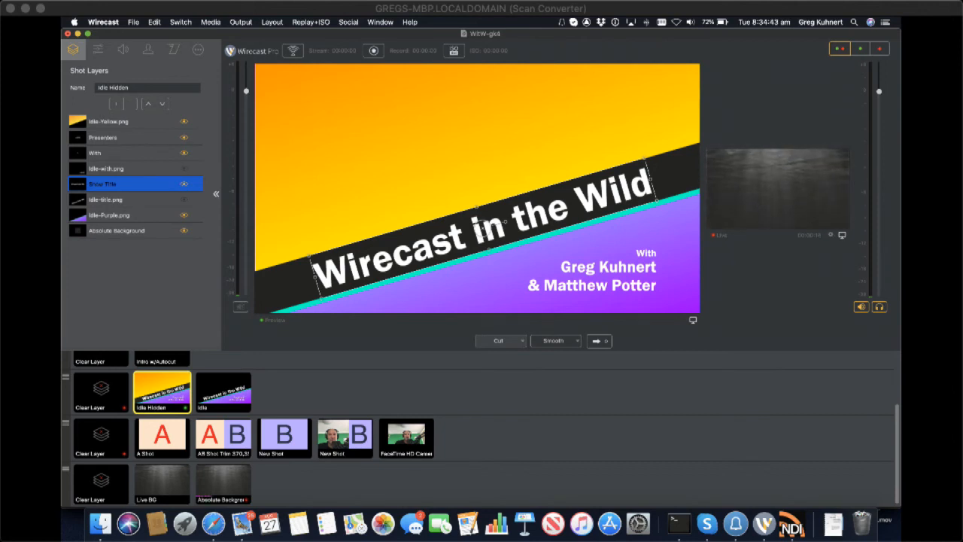
left_click(183, 199)
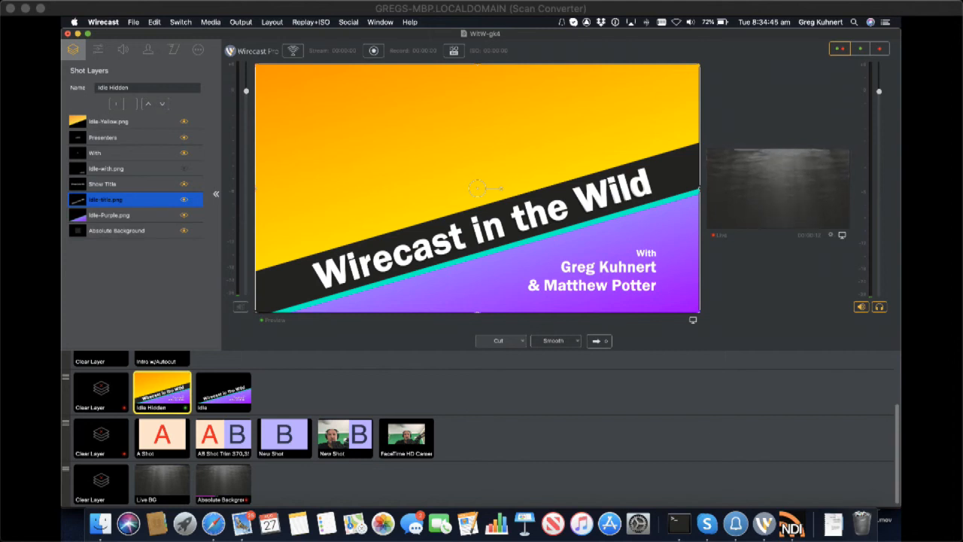
left_click(504, 220)
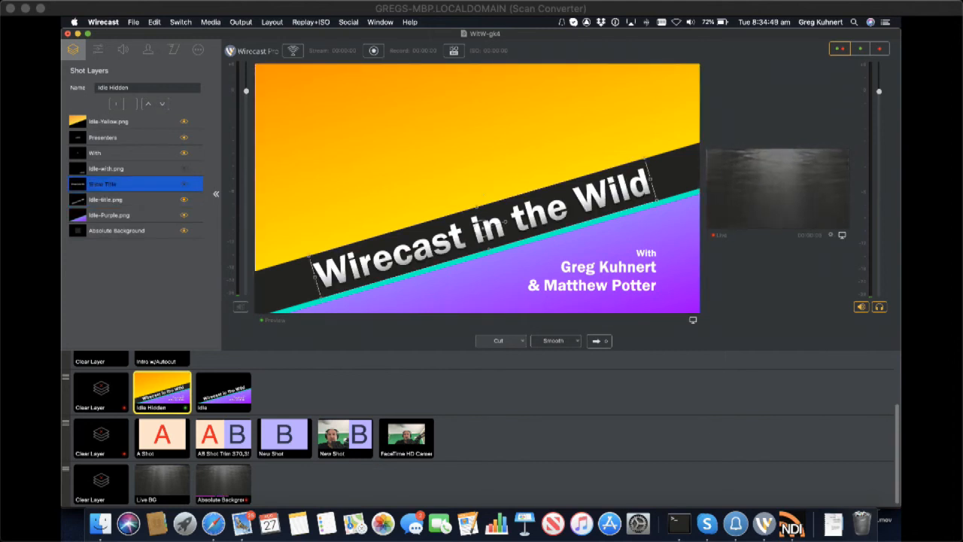
double_click(162, 391)
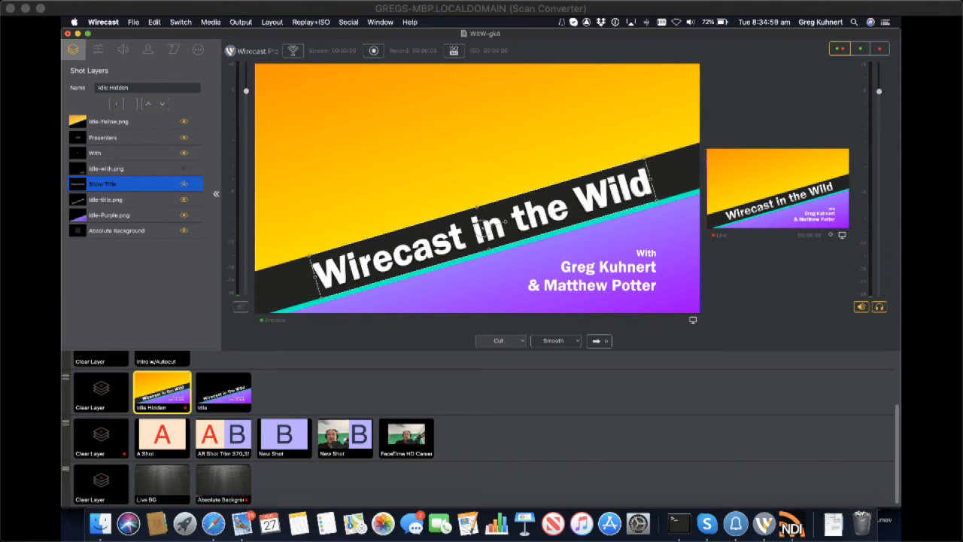
left_click(477, 188)
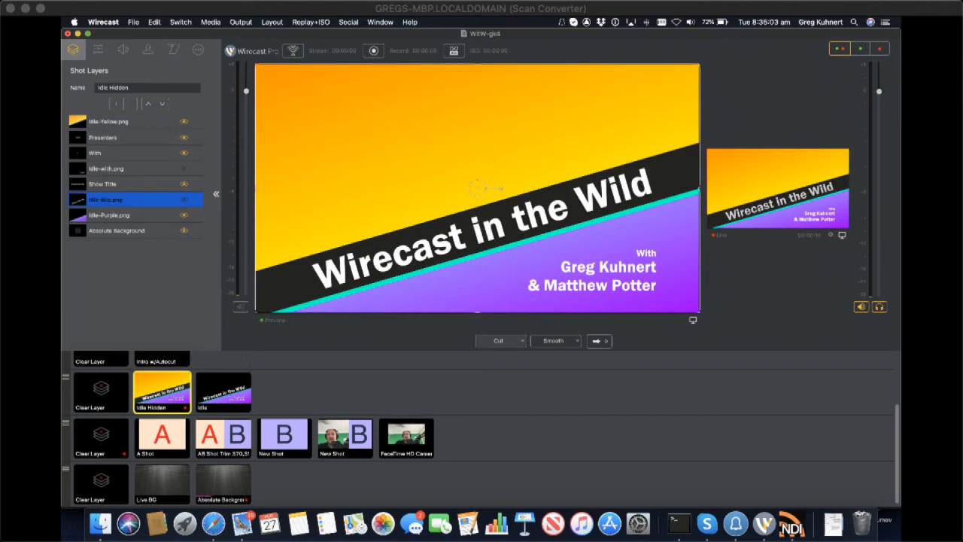
Show the Absolute Background shot's layers and enlarge the live output by shrinking the preview.
left_click(223, 483)
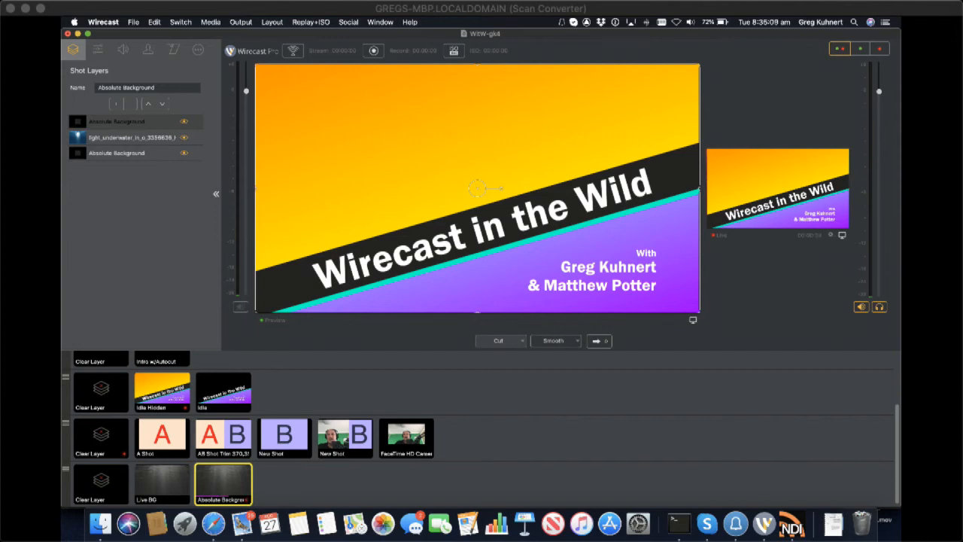
left_click_drag(703, 248, 356, 248)
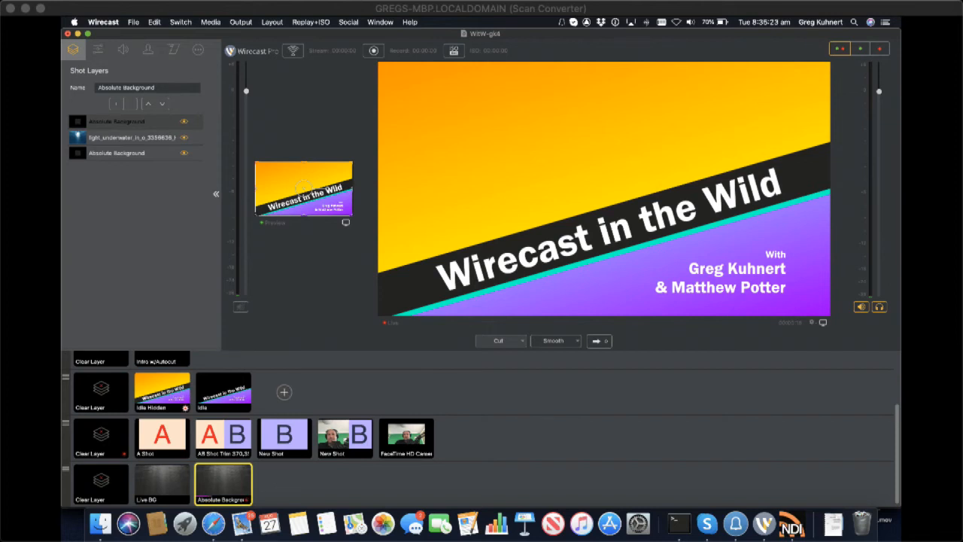
Examine Idle Hidden's Absolute Background, Idle-Purple.png, idle-title.png and Show Title layers, toggling their visibility, and enlarge the preview again.
left_click(162, 392)
left_click(118, 231)
left_click(183, 230)
left_click(184, 230)
left_click(118, 215)
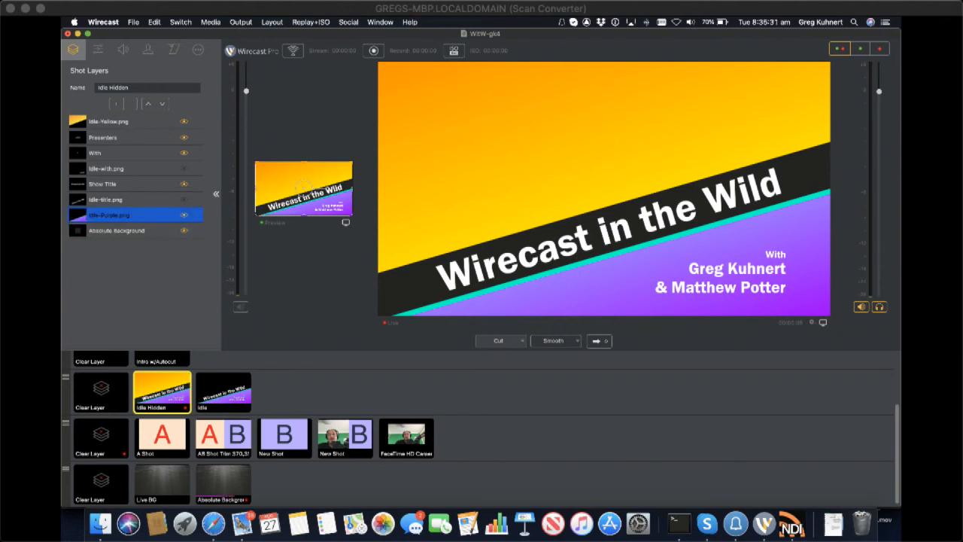
left_click(118, 199)
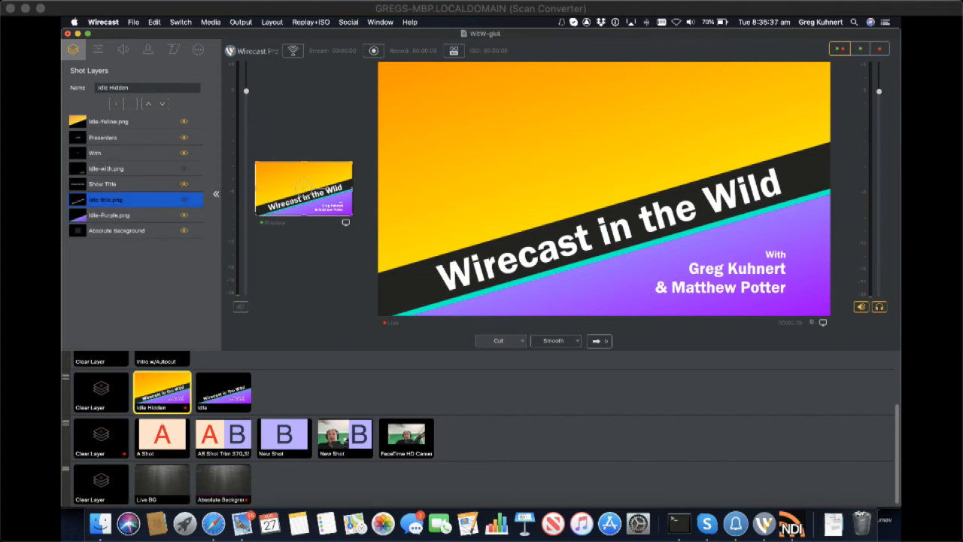
left_click(117, 184)
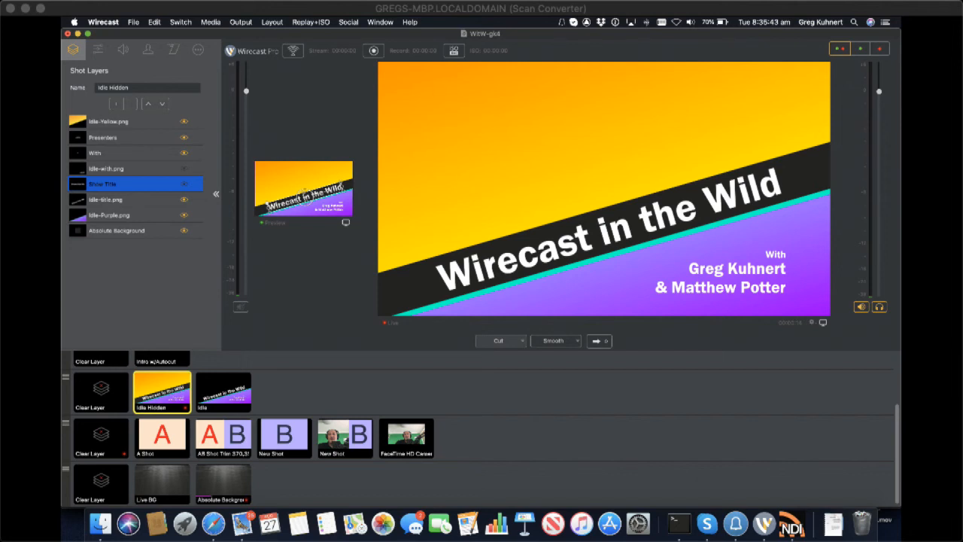
key("super+shift+l")
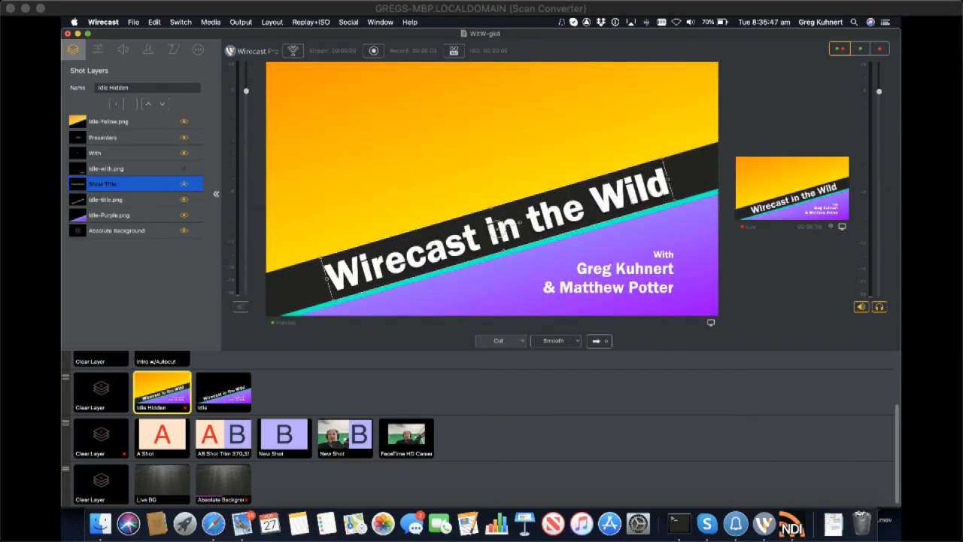
In Idle Hidden, swap the Show Title text for idle-title.png, and restore the Show Title text with idle-title.png hidden.
left_click(106, 200)
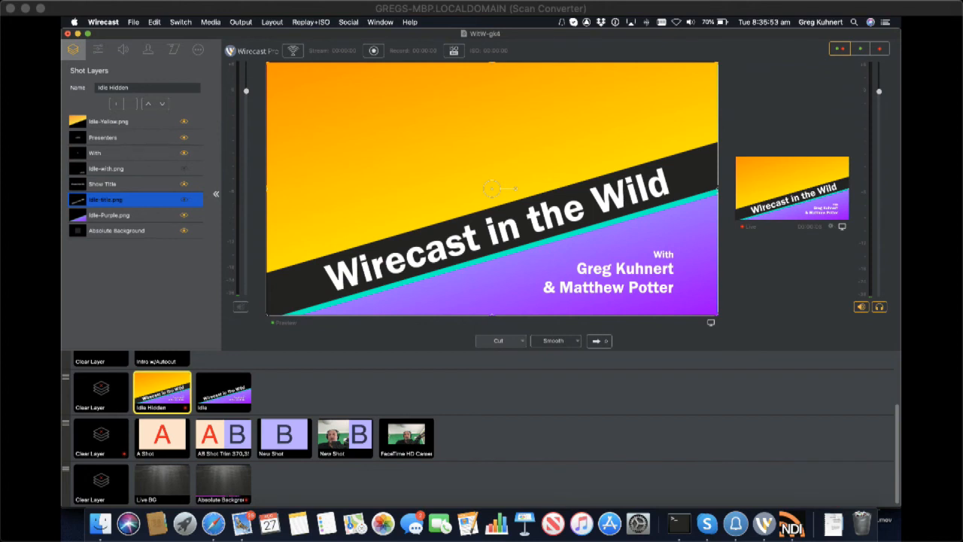
left_click(184, 184)
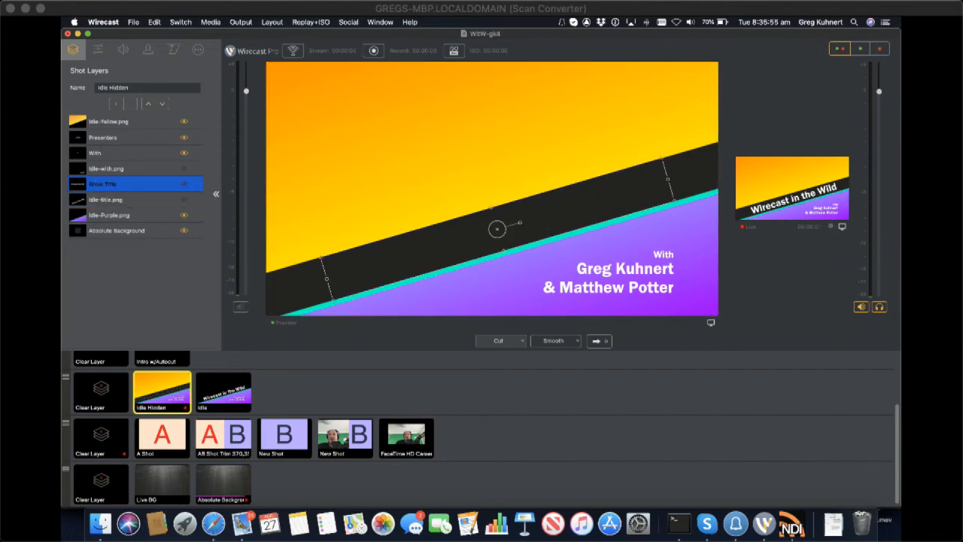
left_click(185, 199)
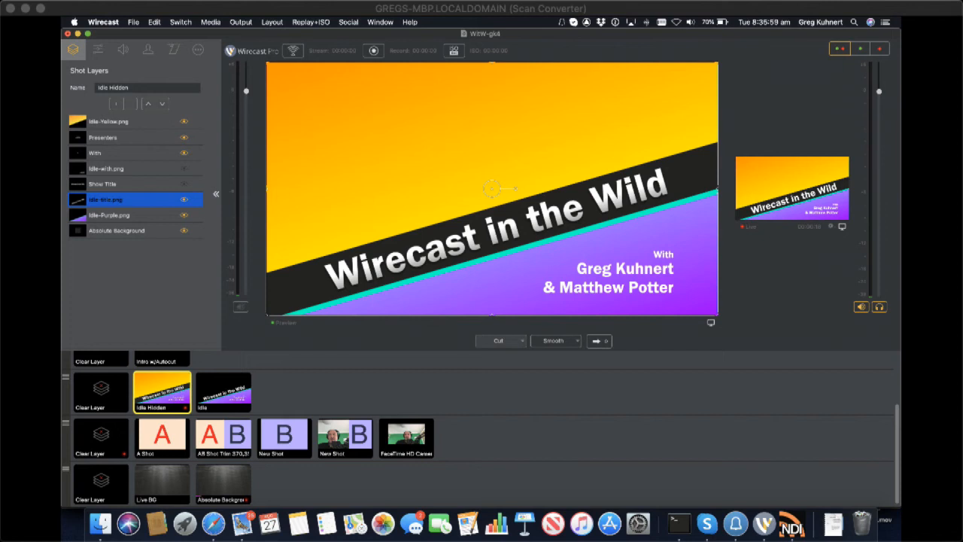
left_click(496, 229)
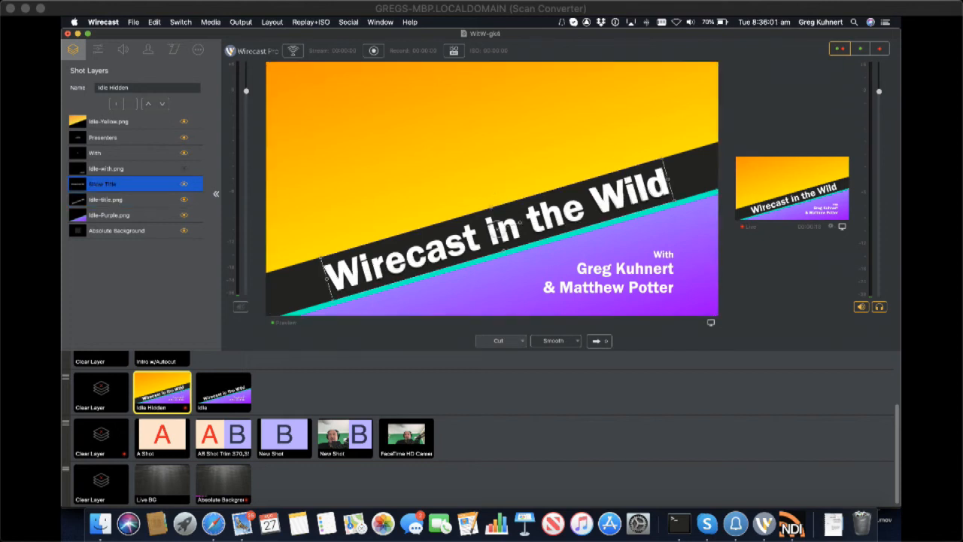
left_click(493, 188)
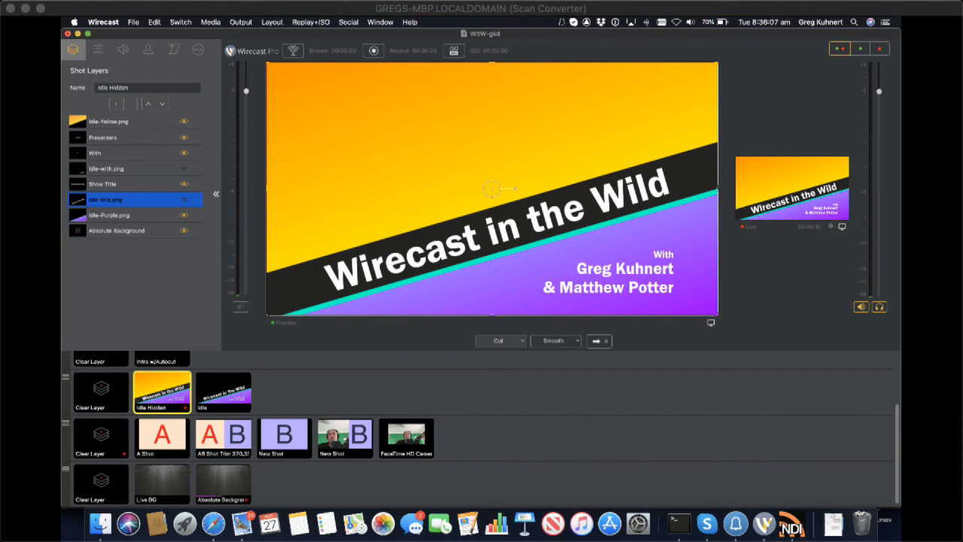
In Idle Hidden, compare idle-with.png against the With and Presenters text by toggling their visibility, and restore the text layers.
left_click(493, 188)
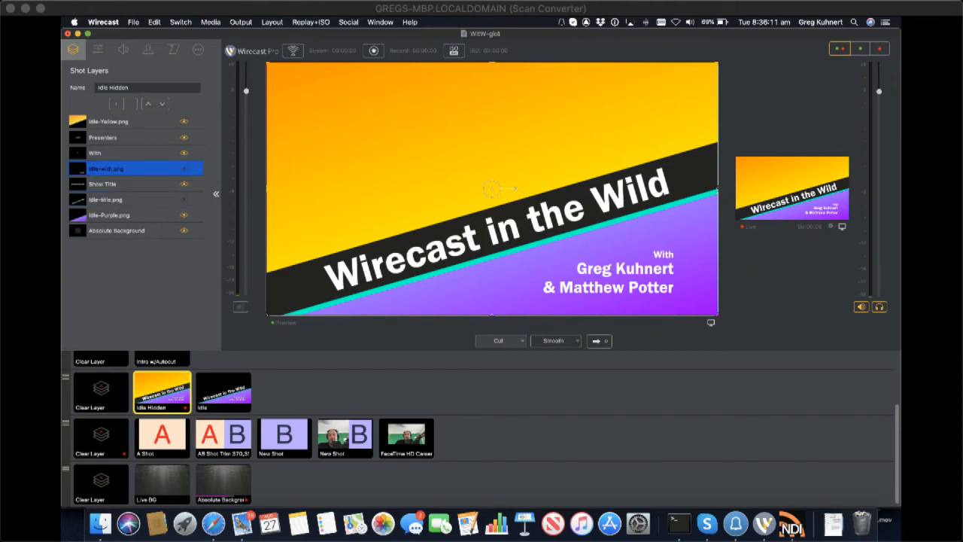
left_click(184, 169)
left_click(662, 254)
left_click(184, 137)
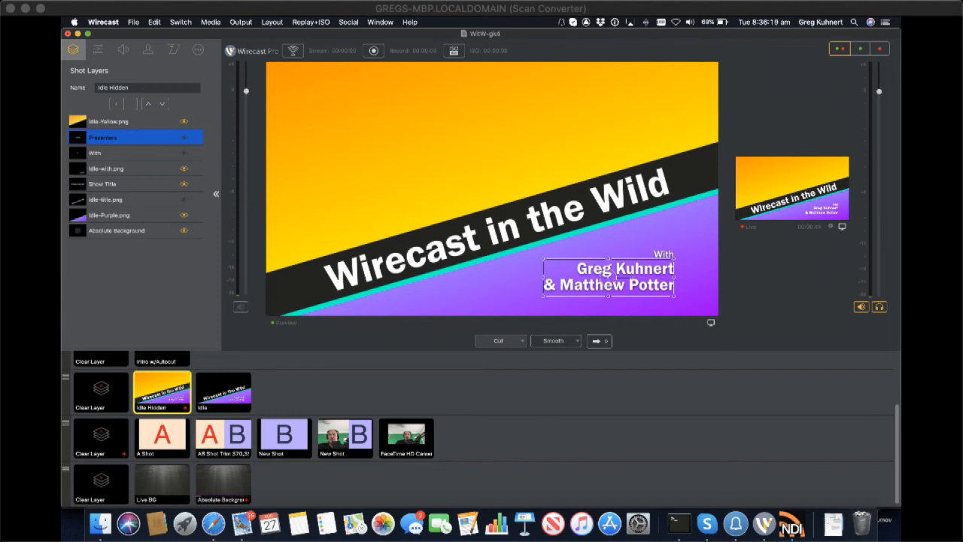
left_click(185, 138)
left_click(184, 154)
left_click(184, 168)
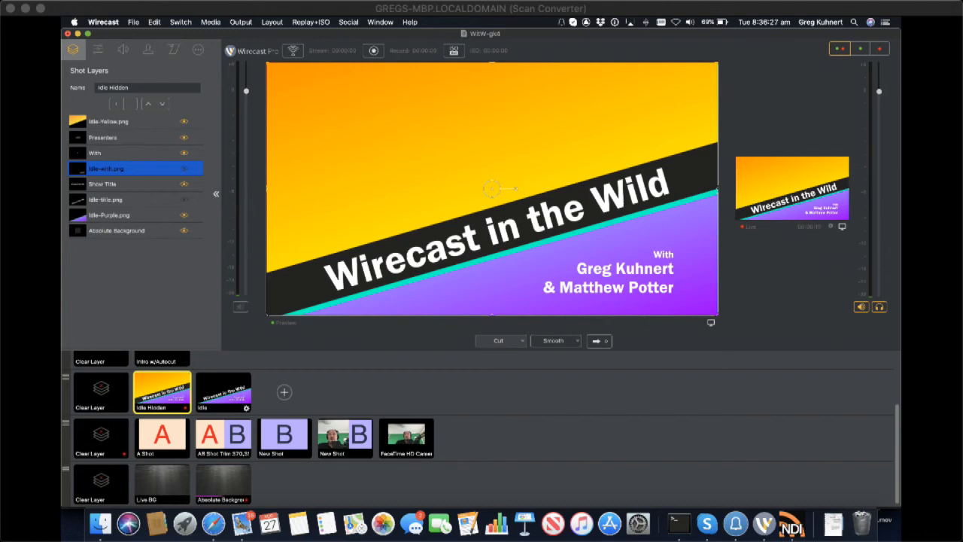
Switch the preview back and forth between the Idle and Idle Hidden shots to compare them, ending on Idle.
left_click(223, 392)
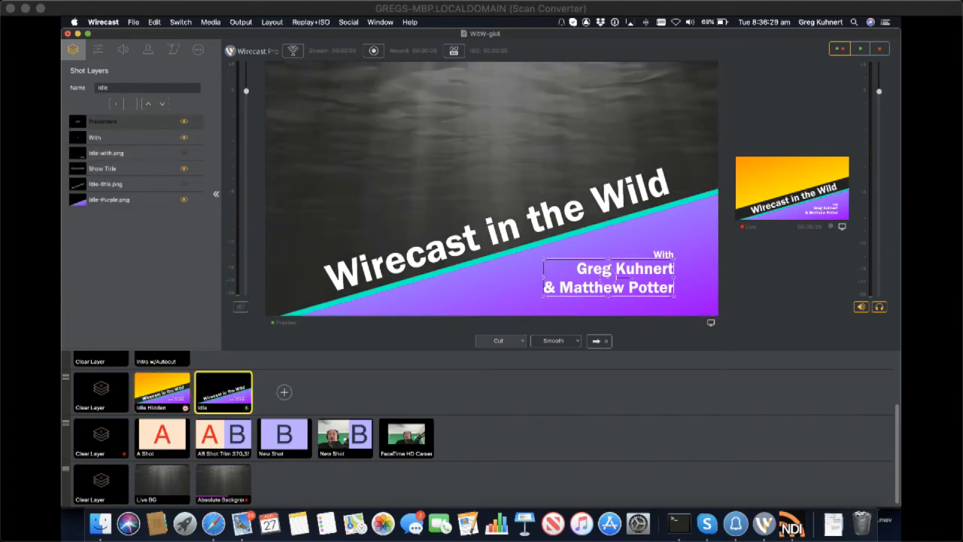
left_click(163, 392)
left_click(224, 392)
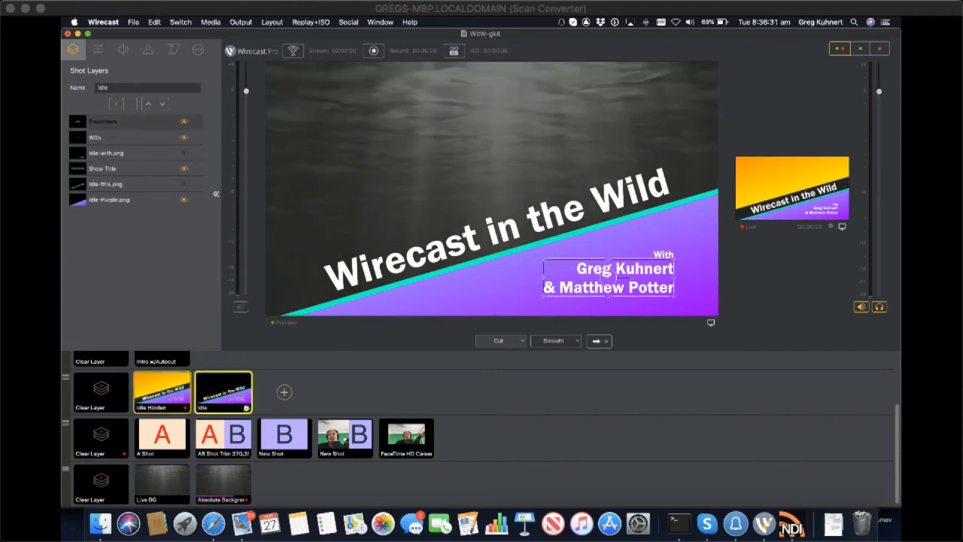
left_click(163, 392)
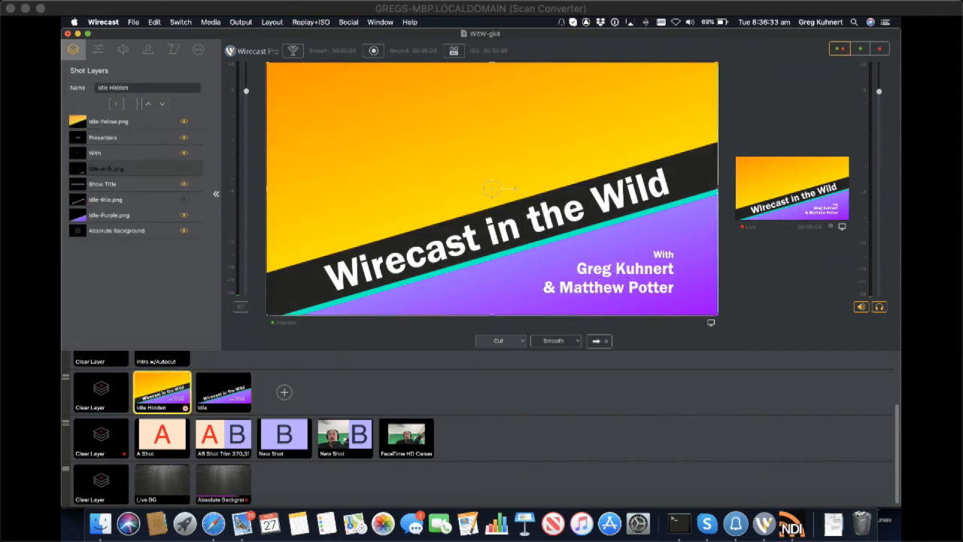
left_click(223, 392)
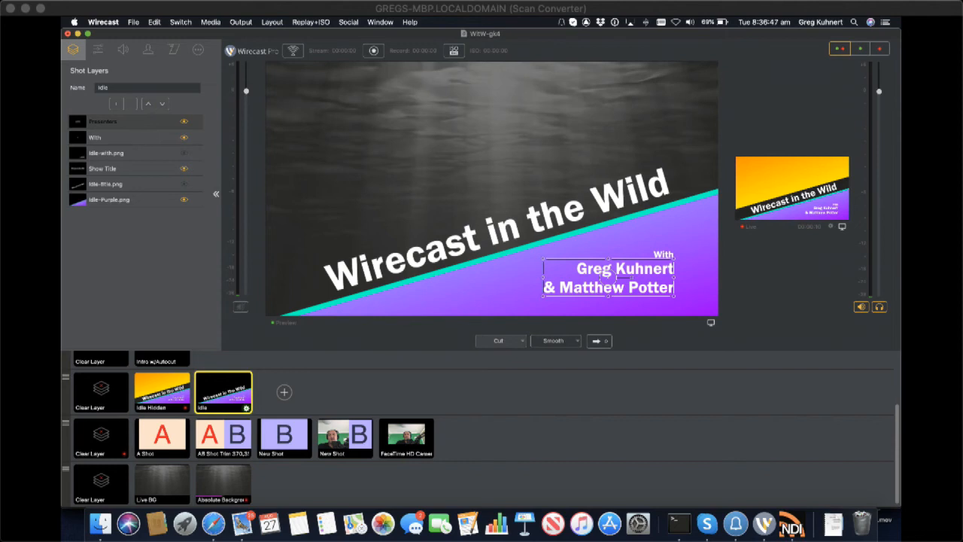
Select the Live The Moment intro shot in the layer above the titles, and cue the Countdown shot over the Idle title.
scroll(332, 435, "up", 3)
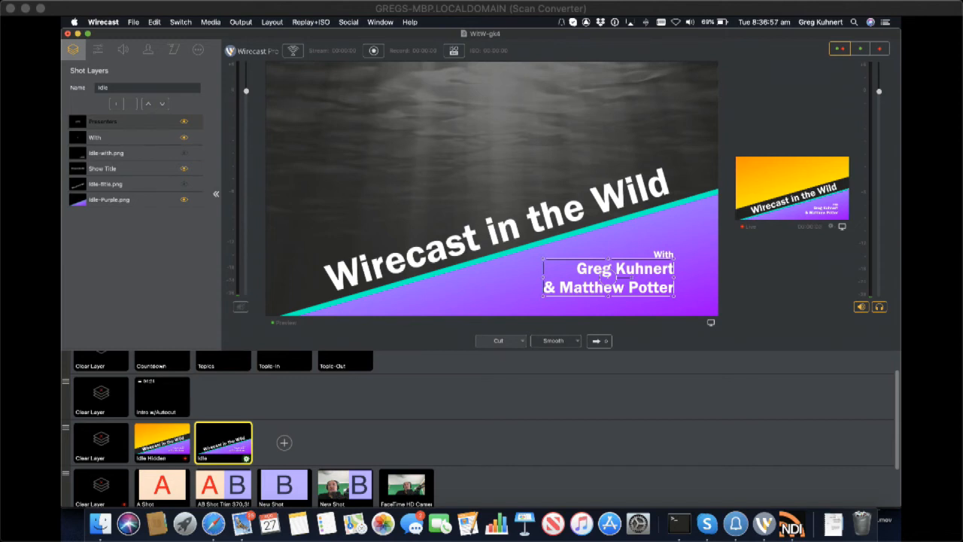
scroll(223, 443, "up", 1)
left_click(162, 398)
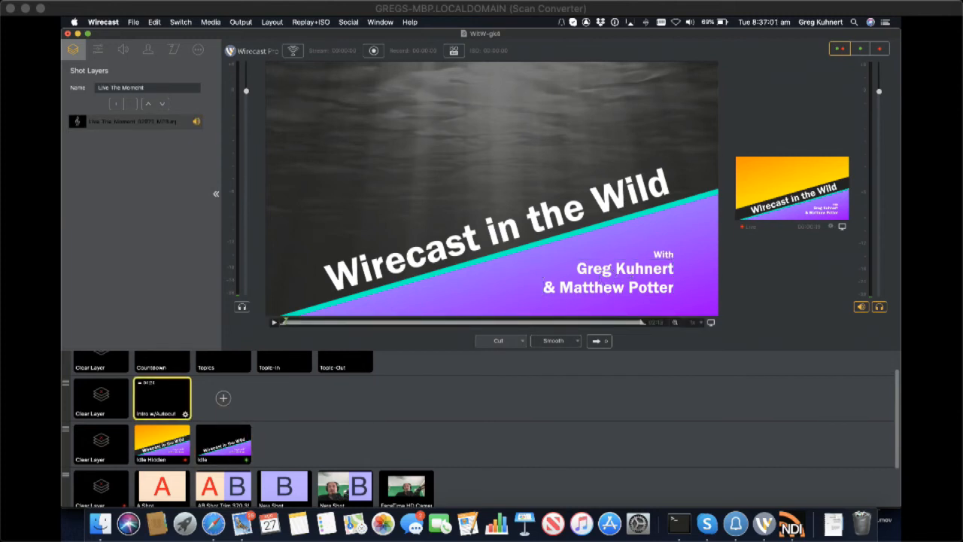
scroll(223, 409, "up", 3)
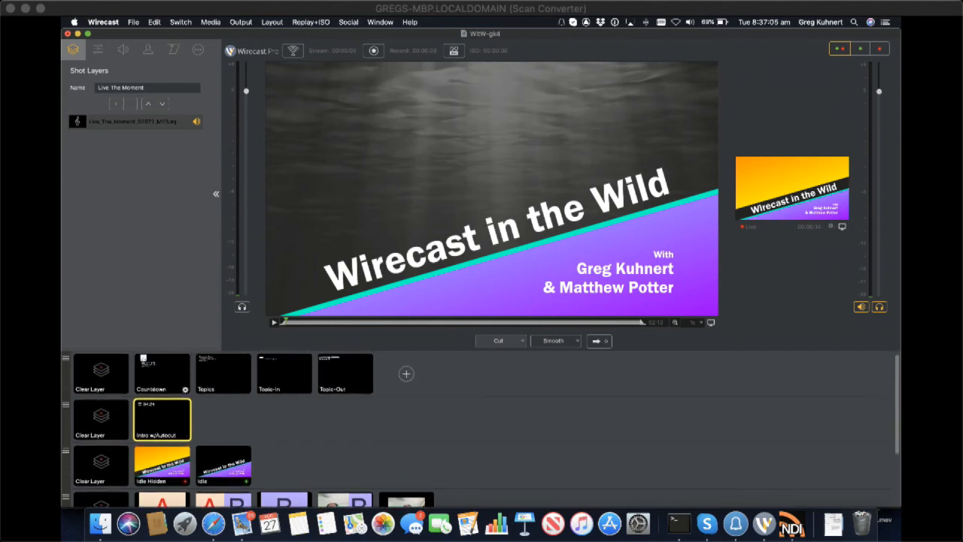
left_click(161, 372)
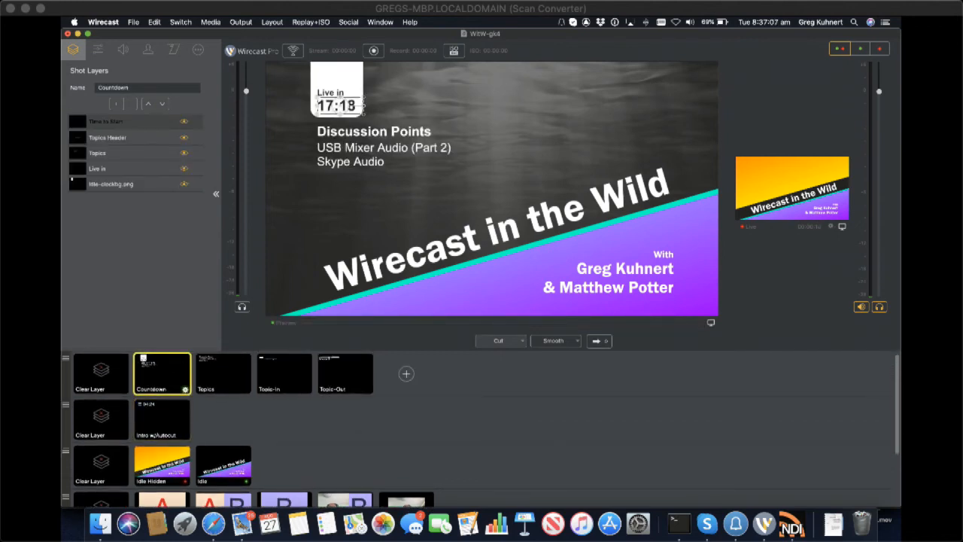